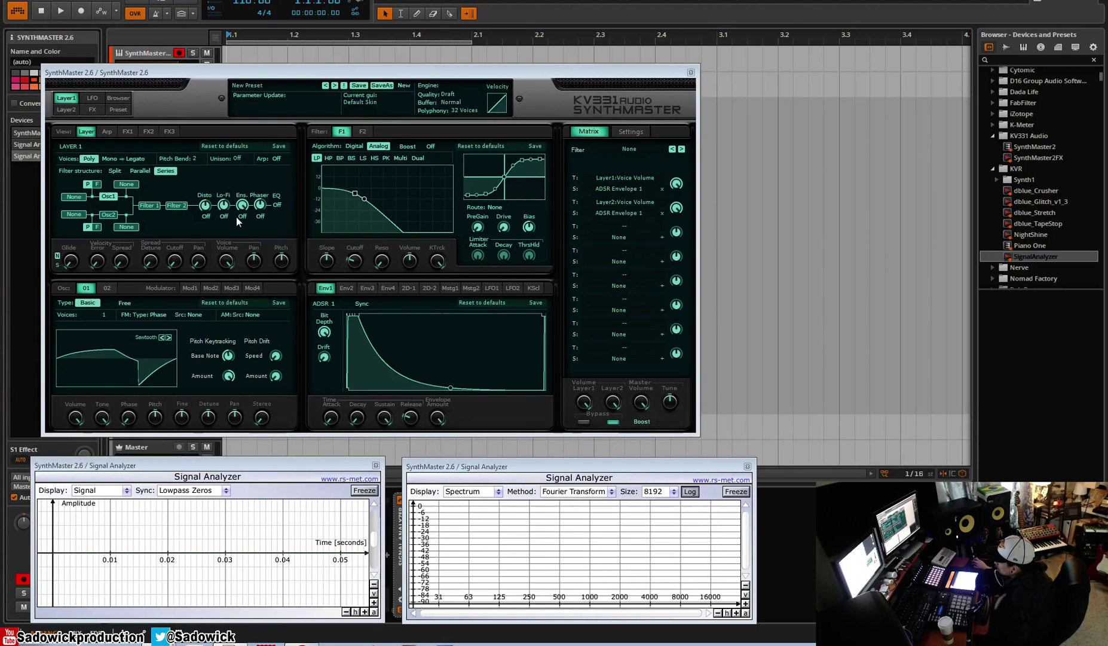
Set oscillator 1 of Layer 1 to 4 voices and enable its Free option.
{"action": "left_click", "coordinate": [69, 108]}
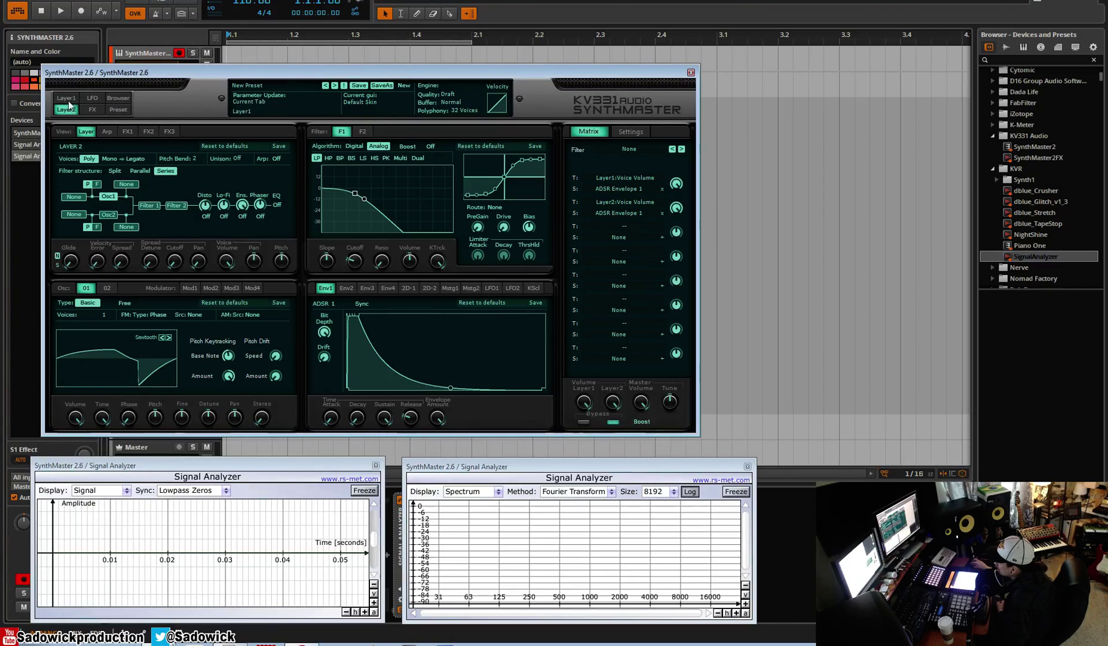
{"action": "left_click", "coordinate": [68, 99]}
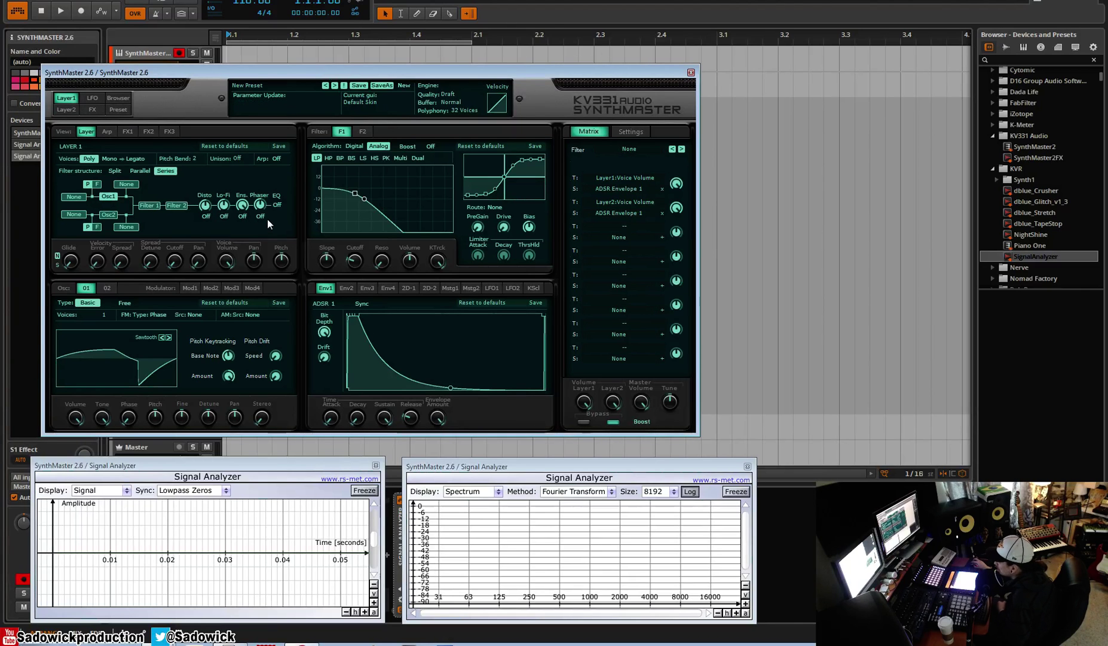
{"action": "left_click", "coordinate": [106, 315]}
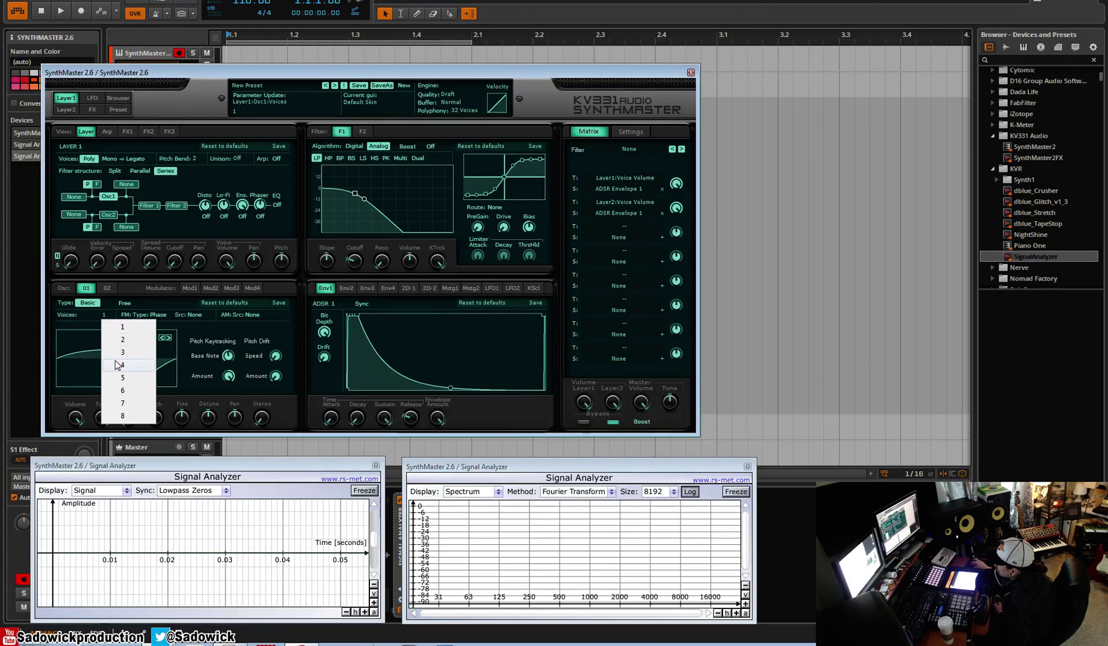
{"action": "left_click", "coordinate": [119, 364]}
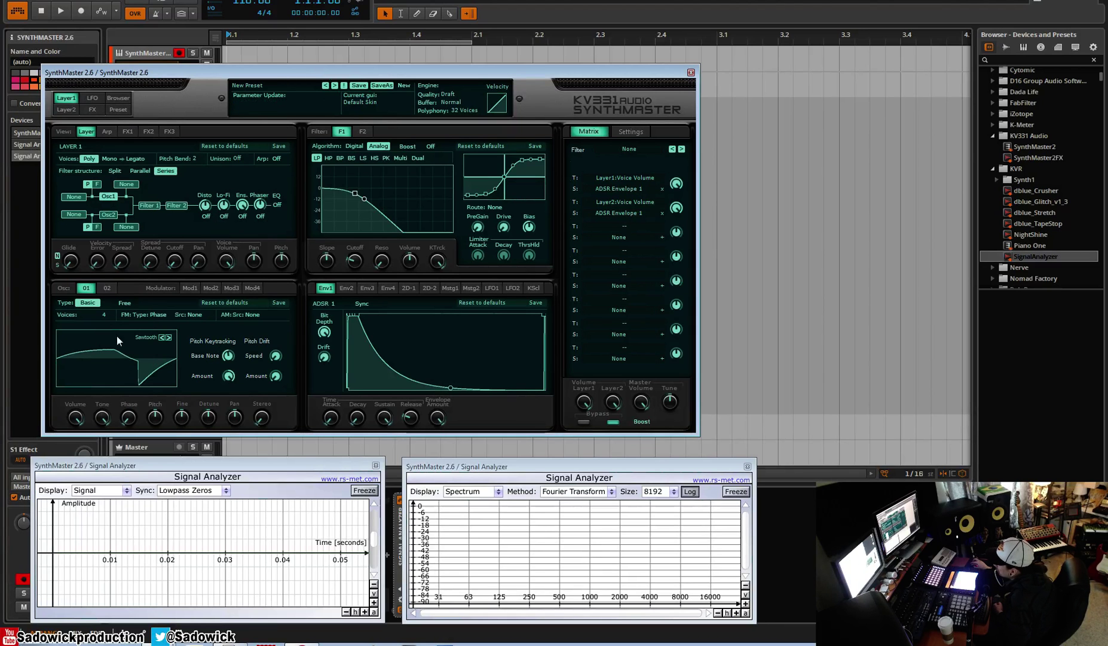
{"action": "left_click", "coordinate": [130, 303]}
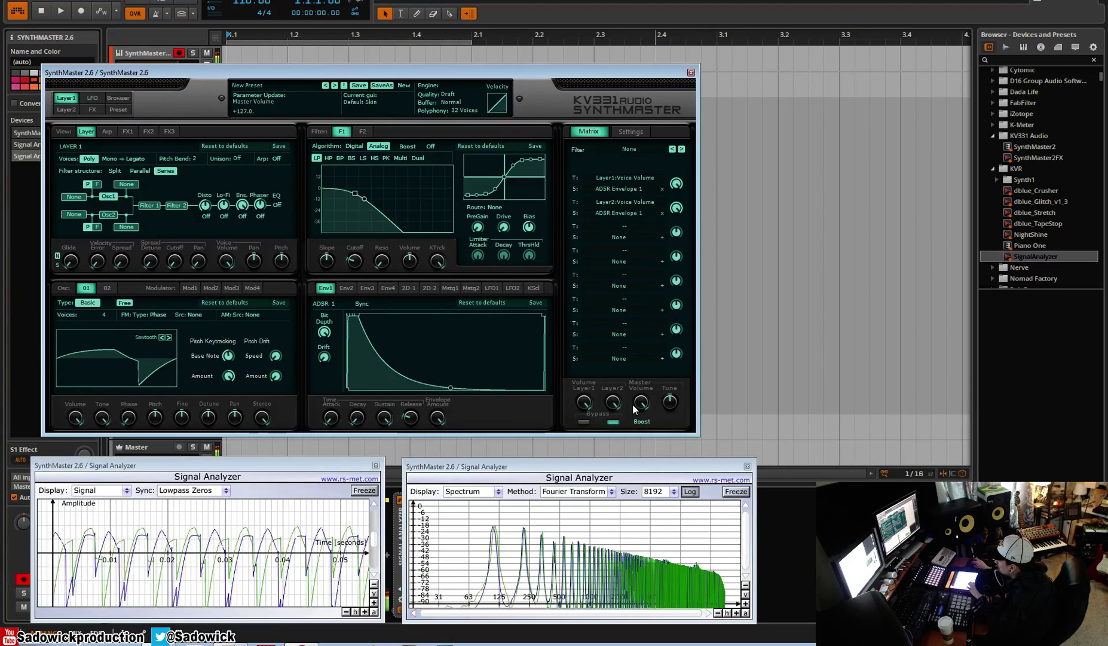
Compare oscillator 1 with 1 and 5 voices, and return it to a single voice.
{"action": "left_click", "coordinate": [106, 315]}
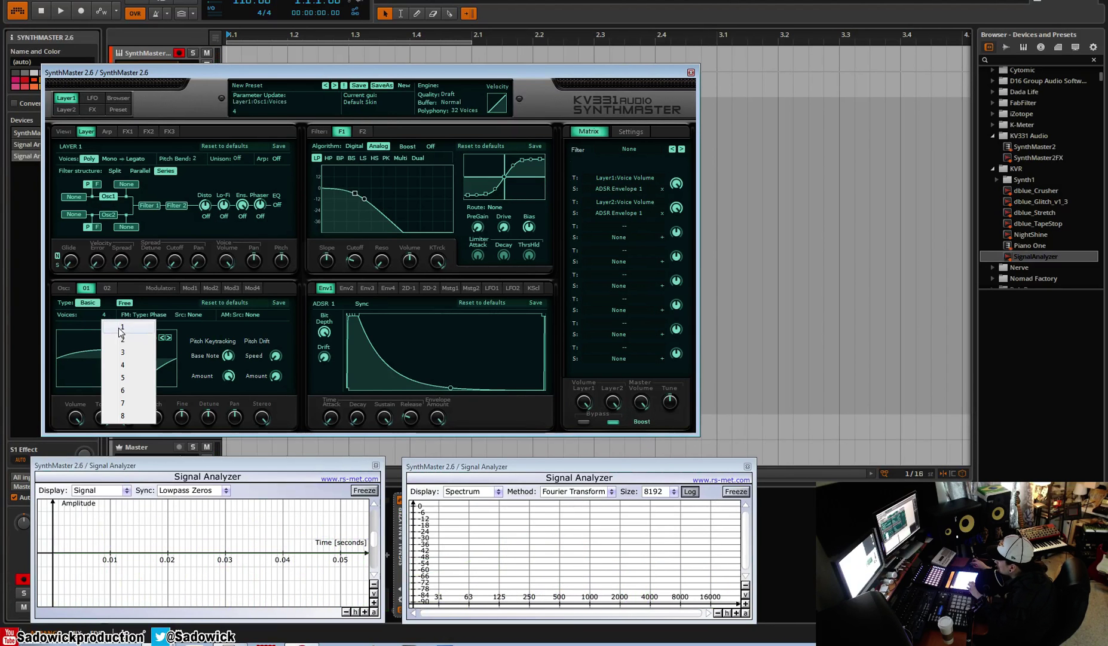
{"action": "left_click", "coordinate": [120, 327]}
{"action": "left_click", "coordinate": [110, 317]}
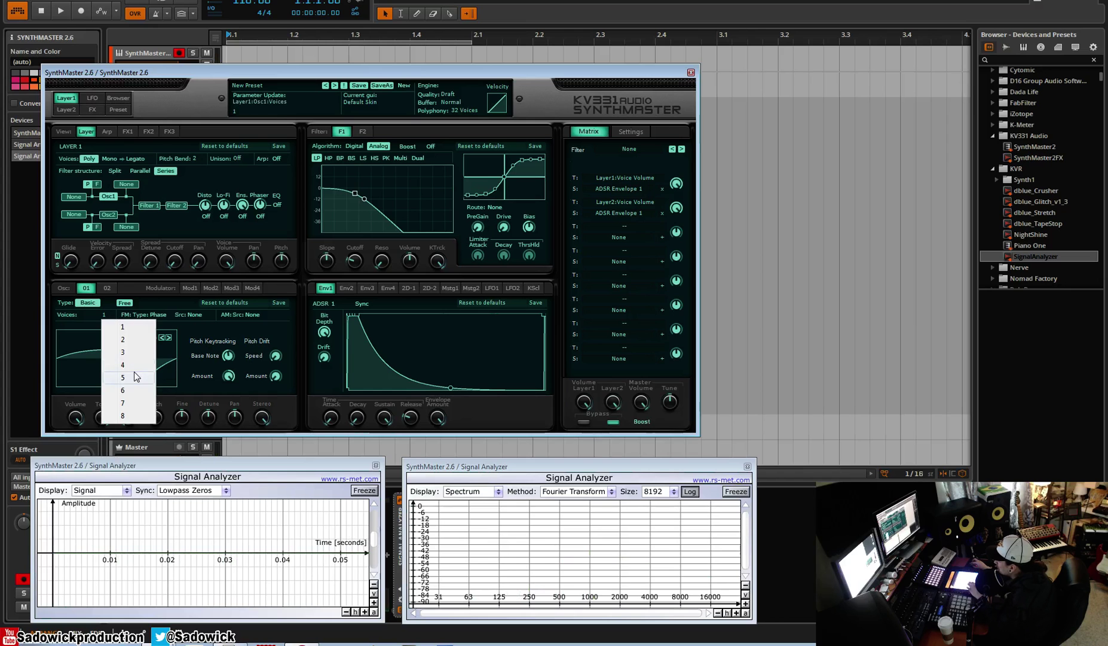
{"action": "left_click", "coordinate": [136, 377]}
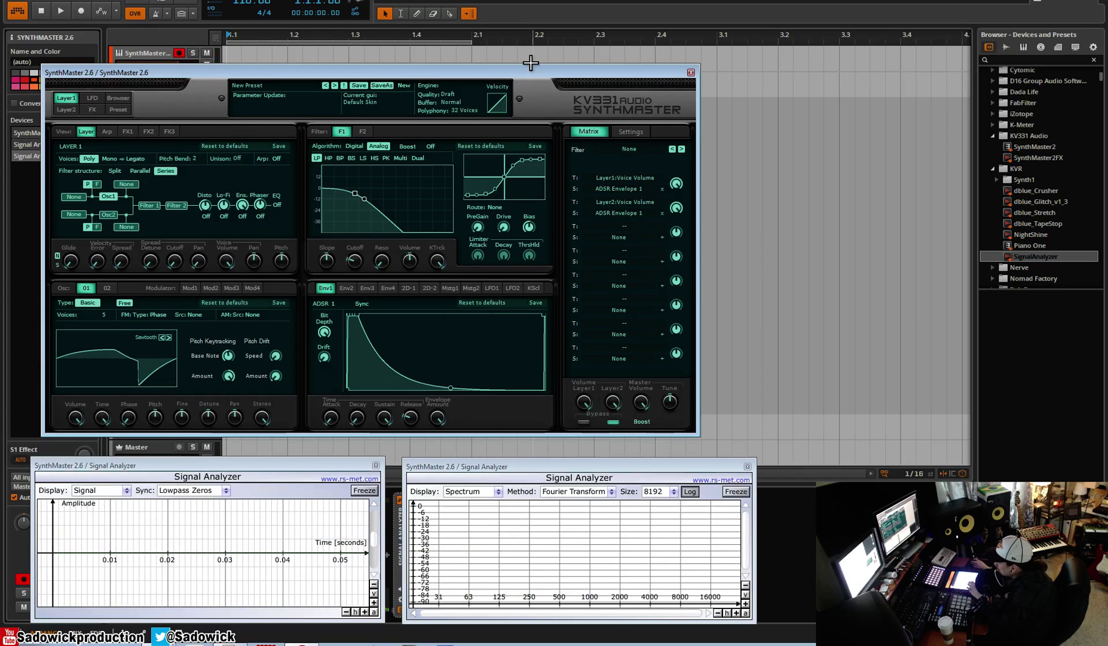
{"action": "left_click", "coordinate": [108, 315]}
{"action": "left_click", "coordinate": [120, 327]}
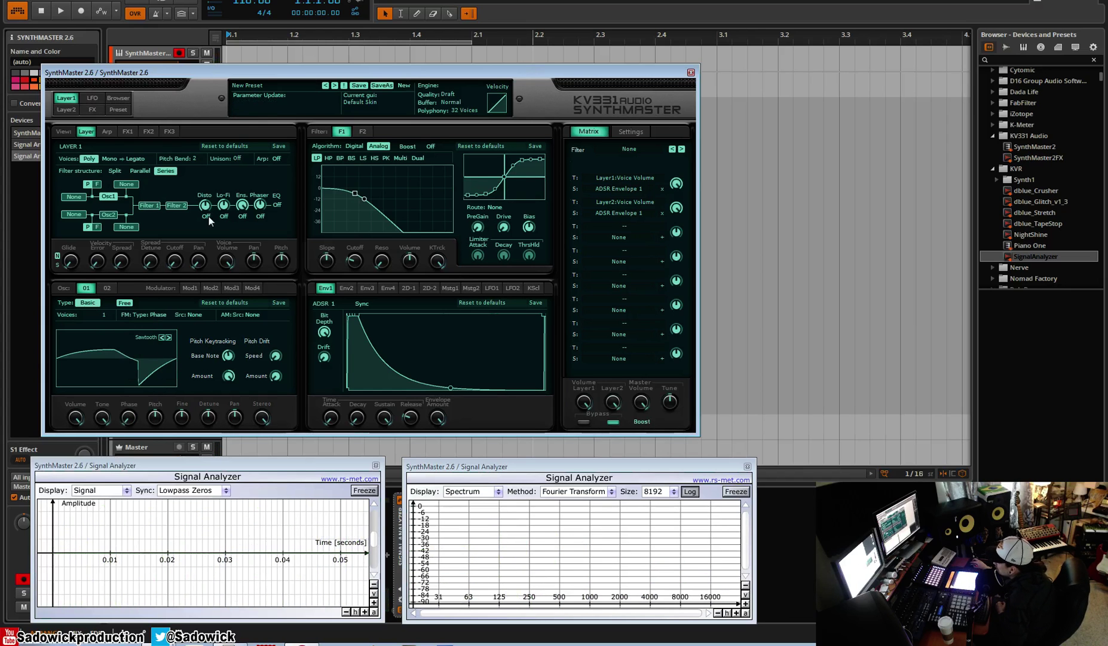
Enable the Ensemble effect on Layer 1 and set its voices to 8 in the FX2 view.
{"action": "left_click", "coordinate": [242, 216]}
{"action": "left_click", "coordinate": [137, 131]}
{"action": "left_click", "coordinate": [143, 130]}
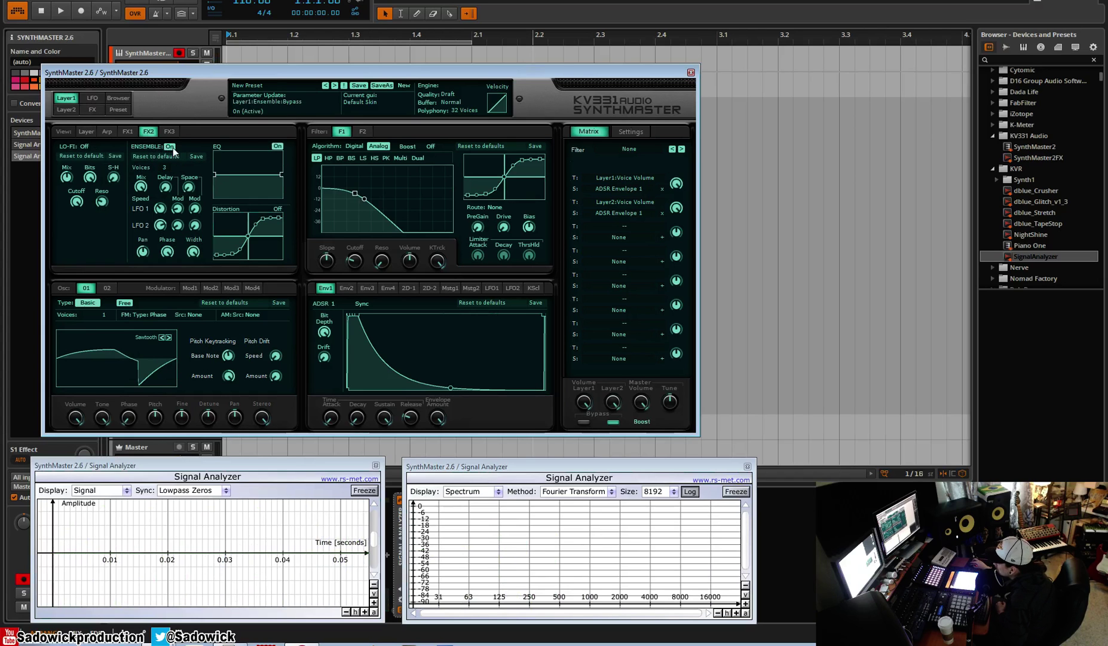
{"action": "left_click", "coordinate": [174, 149]}
{"action": "left_click", "coordinate": [173, 149]}
{"action": "mouse_move", "coordinate": [139, 188]}
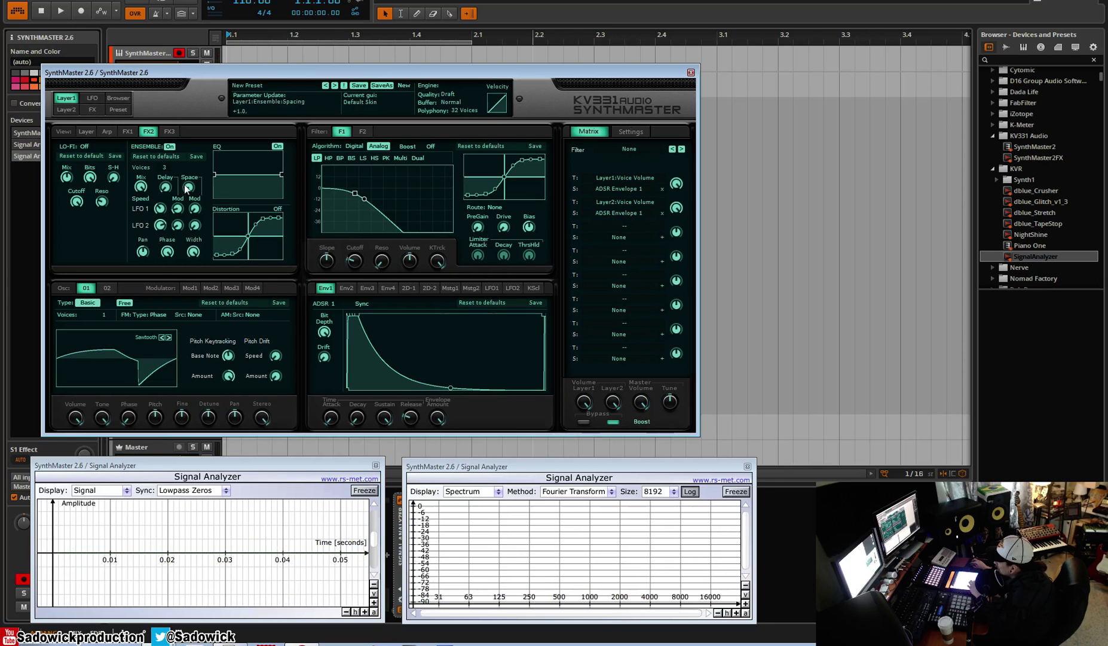
{"action": "mouse_move", "coordinate": [144, 257]}
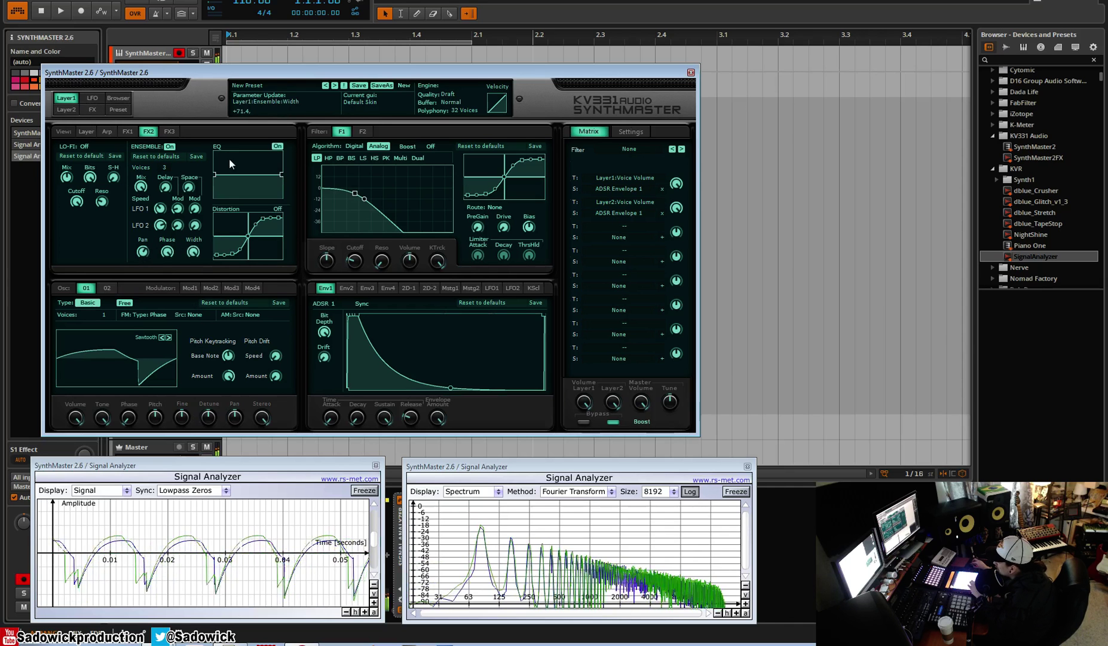
{"action": "left_click", "coordinate": [170, 171]}
{"action": "left_click", "coordinate": [180, 258]}
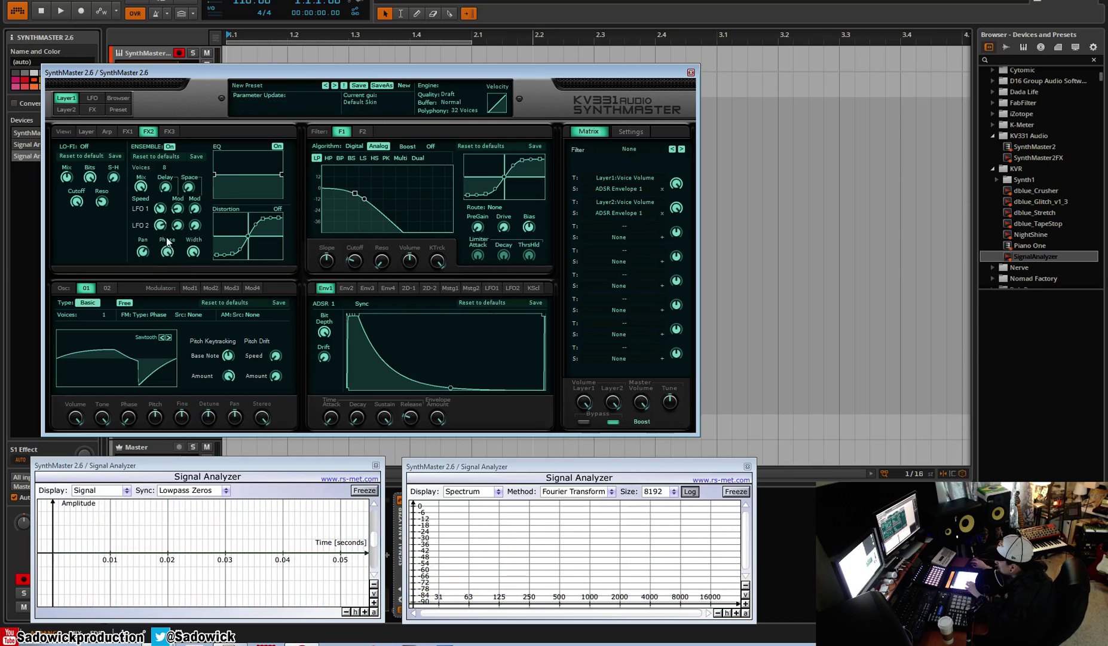
Sweep the ensemble's LFO 1 speed up to about 8.86 Hz and back down, and lower its LFO 2 speed.
{"action": "left_click", "coordinate": [160, 212]}
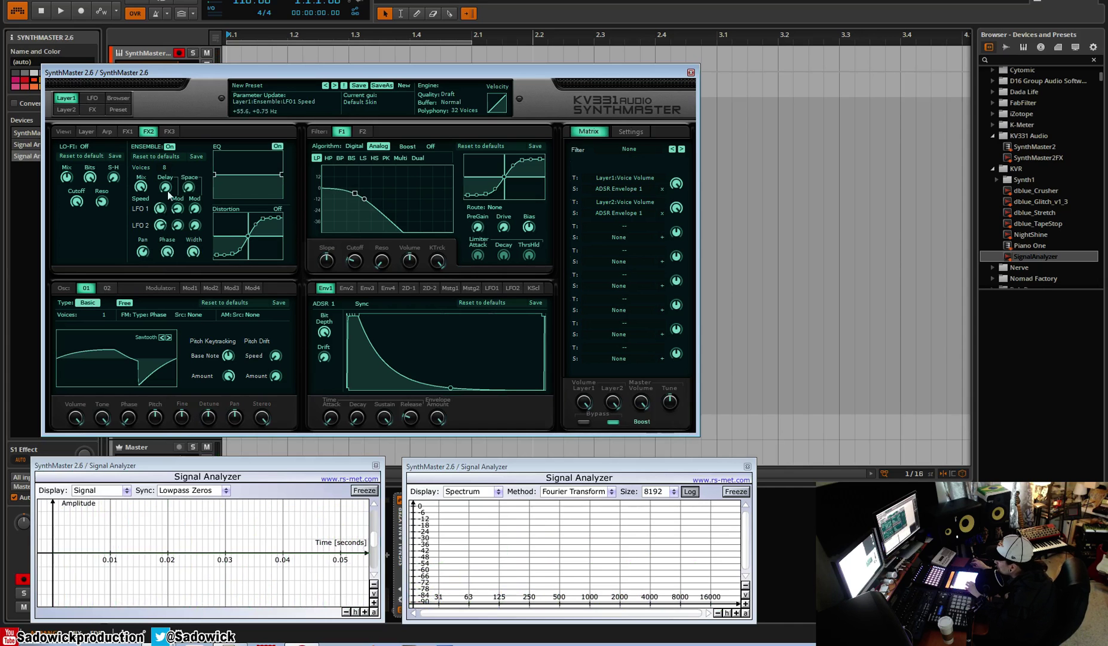
{"action": "left_click_drag", "start_coordinate": [168, 195], "coordinate": [170, 96]}
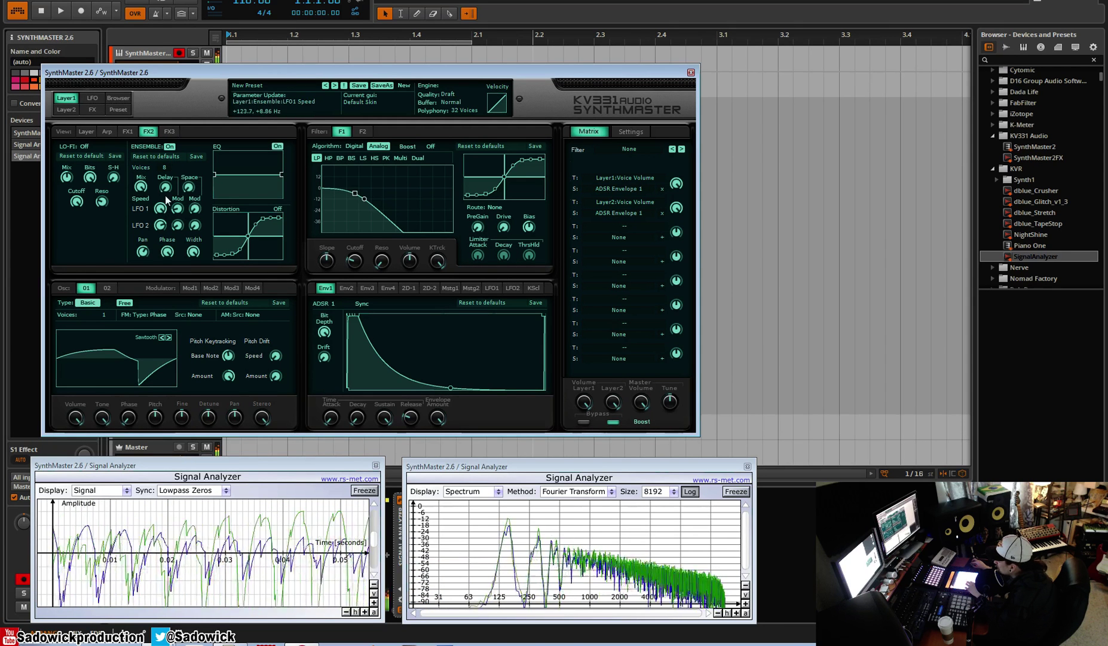
{"action": "left_click_drag", "start_coordinate": [165, 196], "coordinate": [165, 297]}
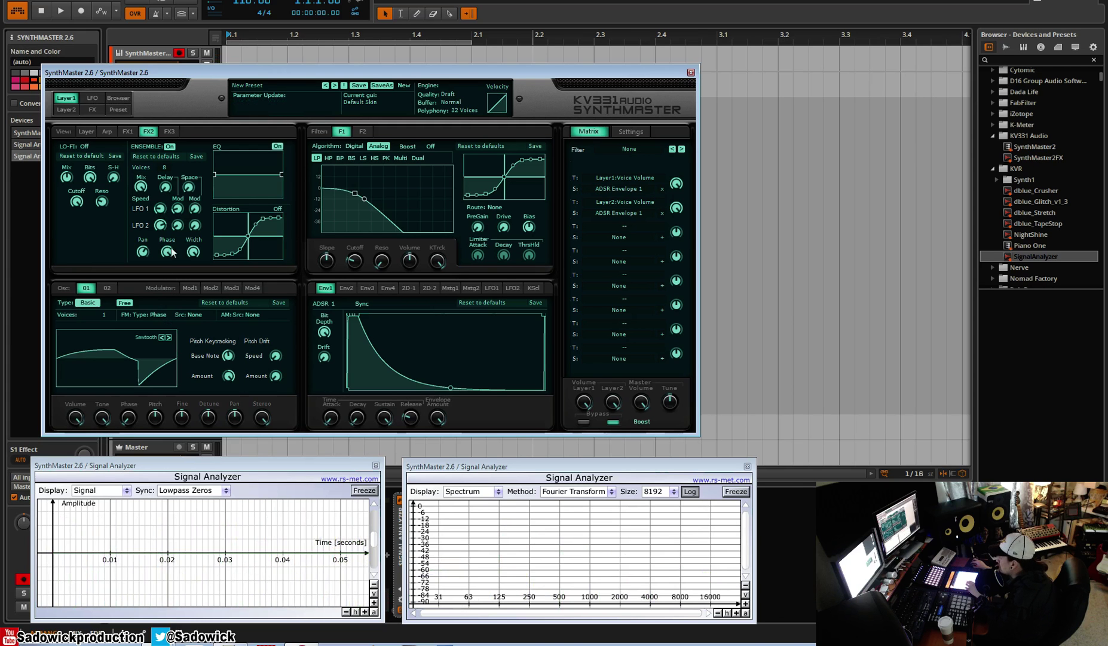
{"action": "left_click_drag", "start_coordinate": [160, 225], "coordinate": [153, 292]}
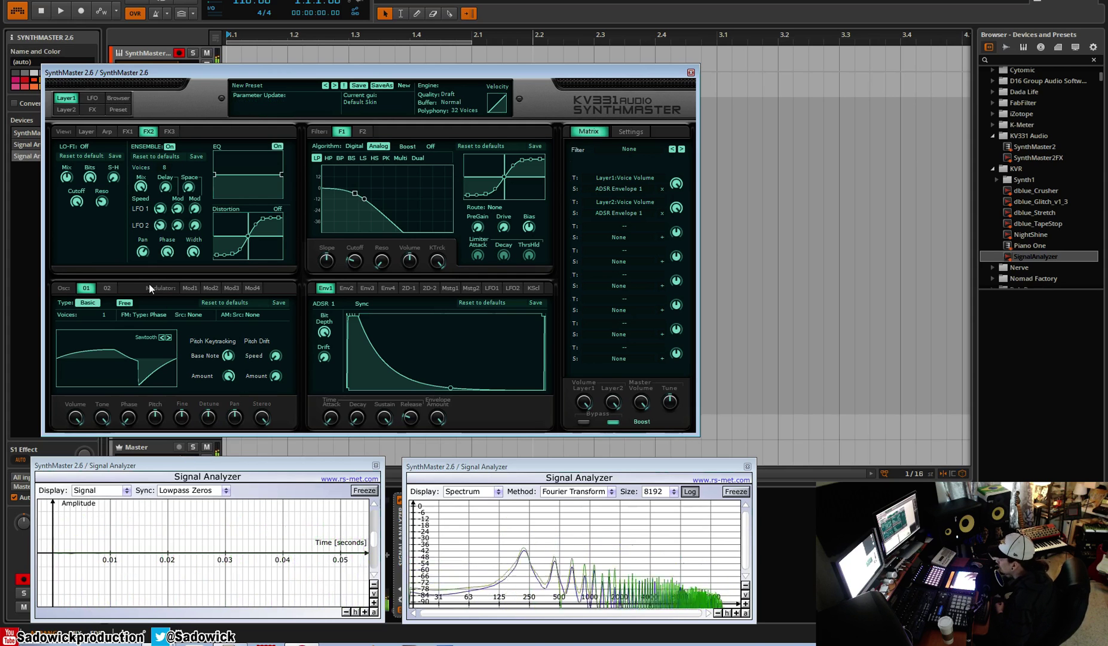
Step oscillator 1's voices through 2, 4 and 8, and lower the master volume.
{"action": "left_click", "coordinate": [103, 317]}
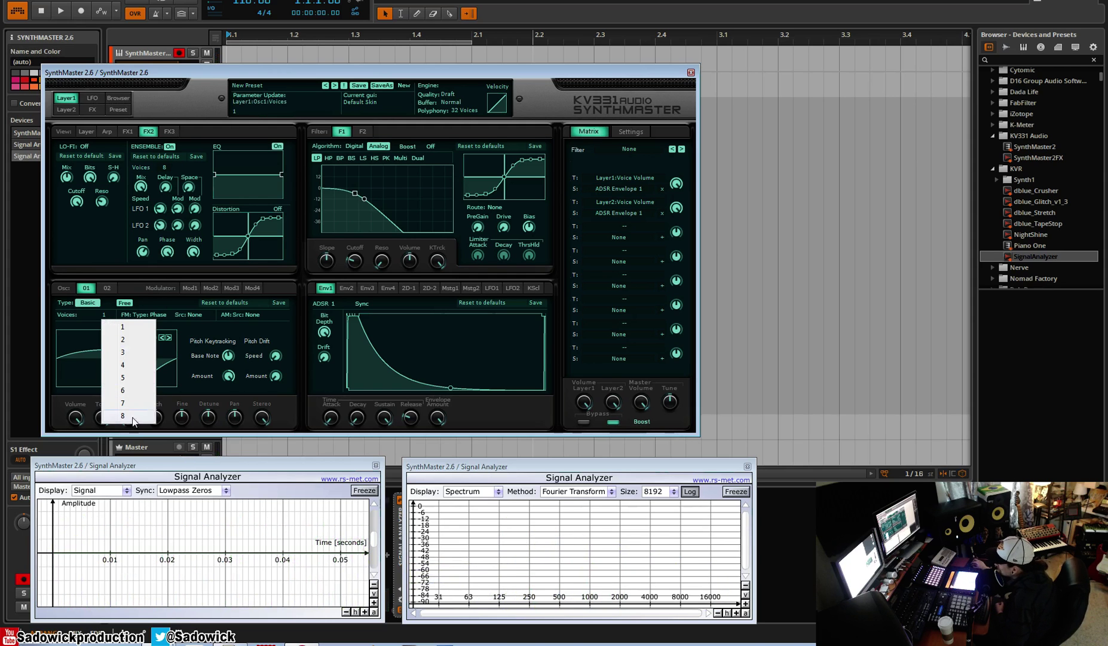
{"action": "left_click", "coordinate": [132, 345]}
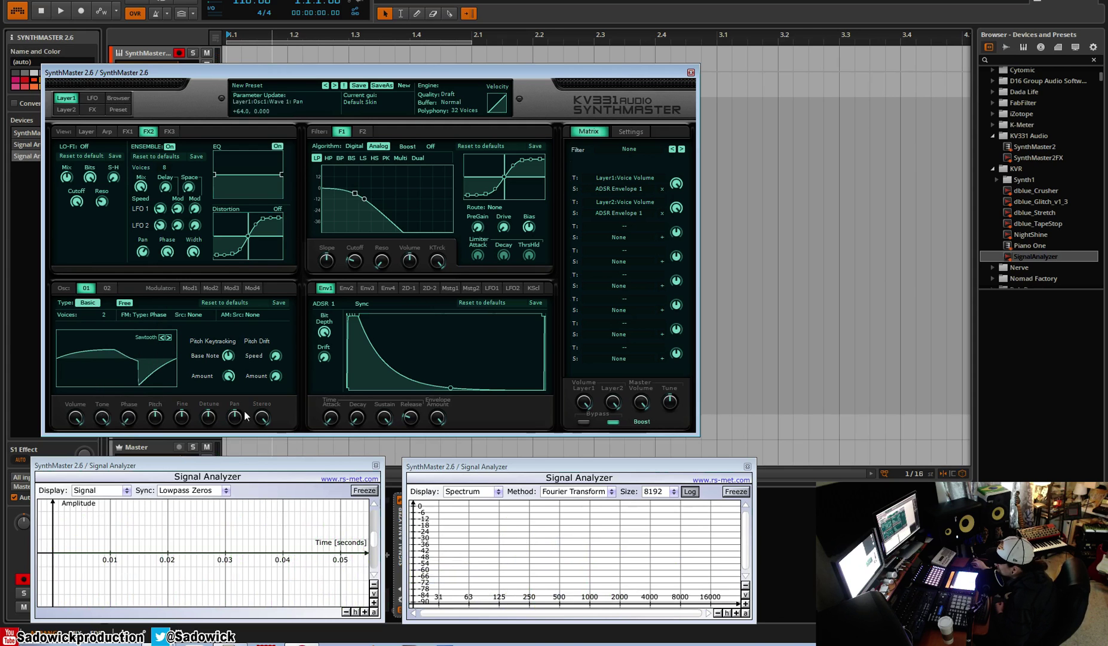
{"action": "left_click", "coordinate": [104, 317]}
{"action": "left_click", "coordinate": [125, 364]}
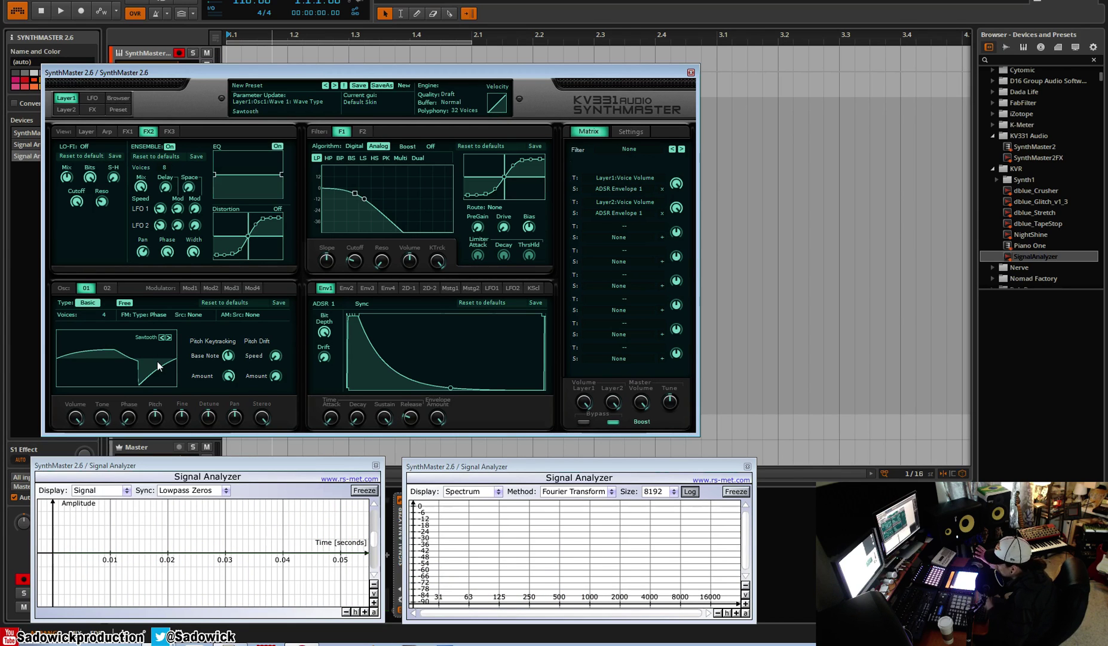
{"action": "left_click", "coordinate": [120, 316]}
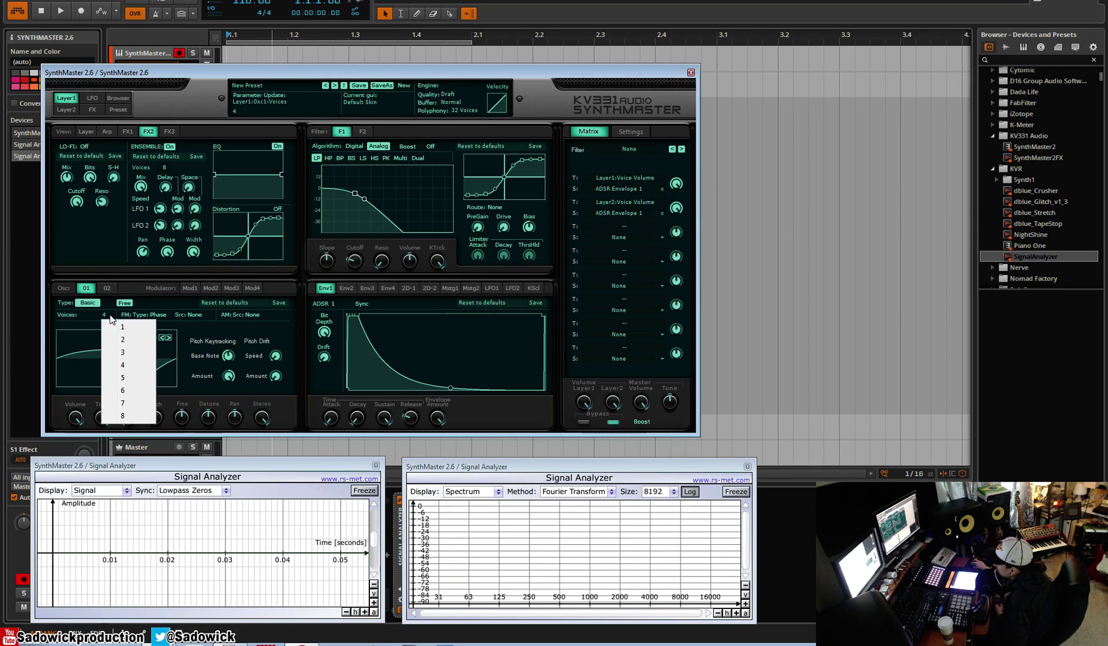
{"action": "left_click", "coordinate": [122, 416]}
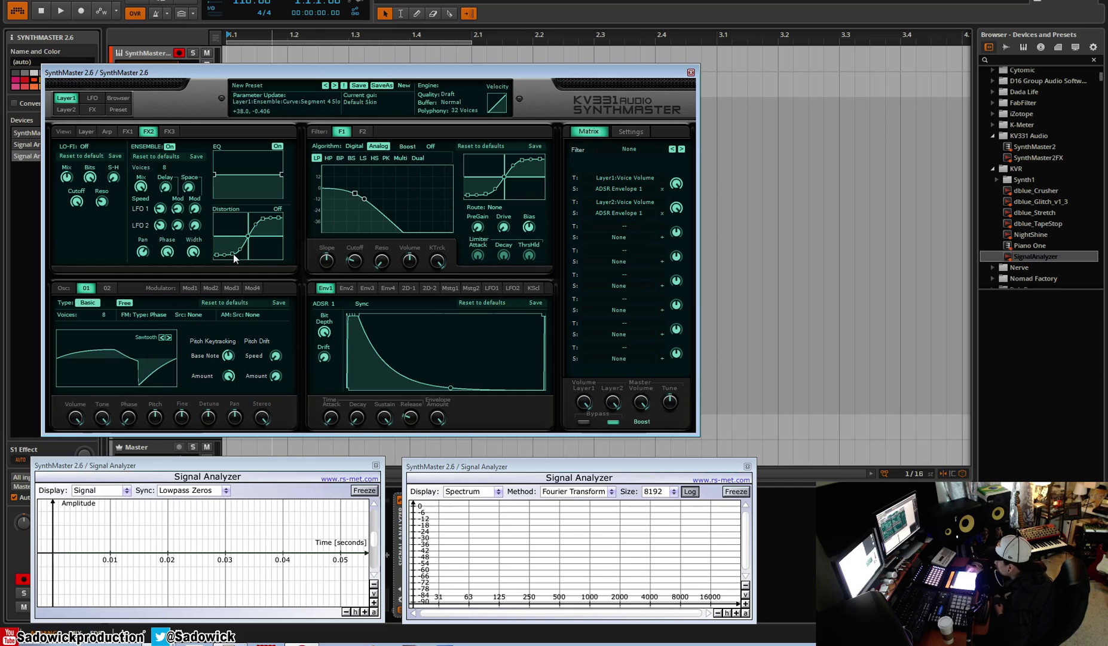
{"action": "left_click_drag", "start_coordinate": [641, 402], "coordinate": [649, 456]}
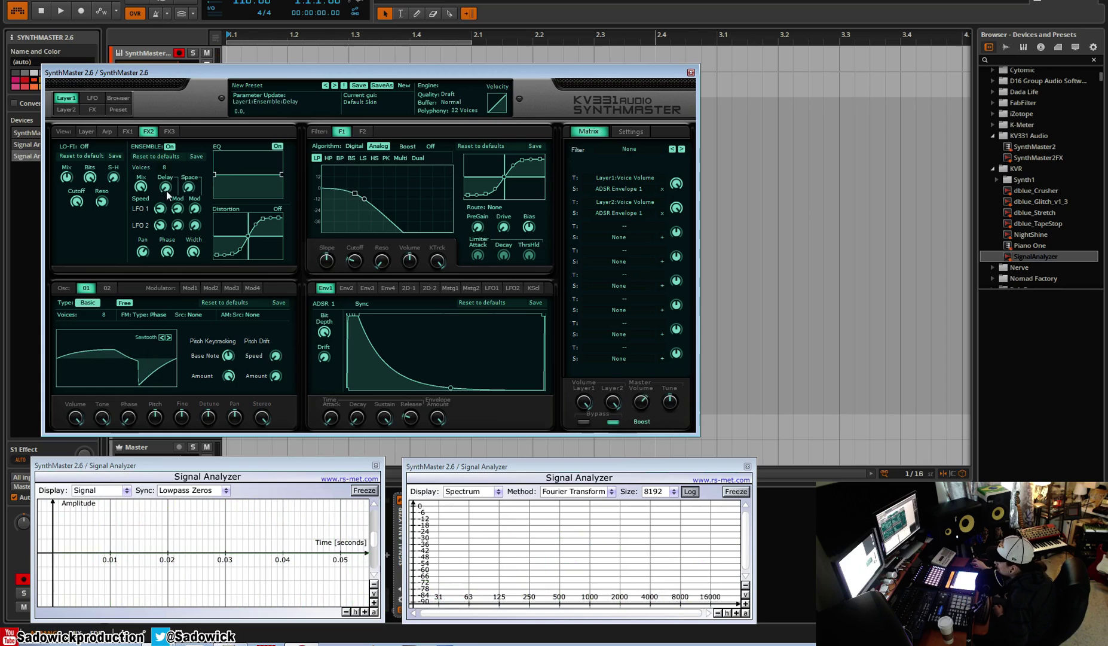
Adjust the ensemble's delay and set oscillator 1 to 2 voices.
{"action": "left_click_drag", "start_coordinate": [173, 159], "coordinate": [182, 119]}
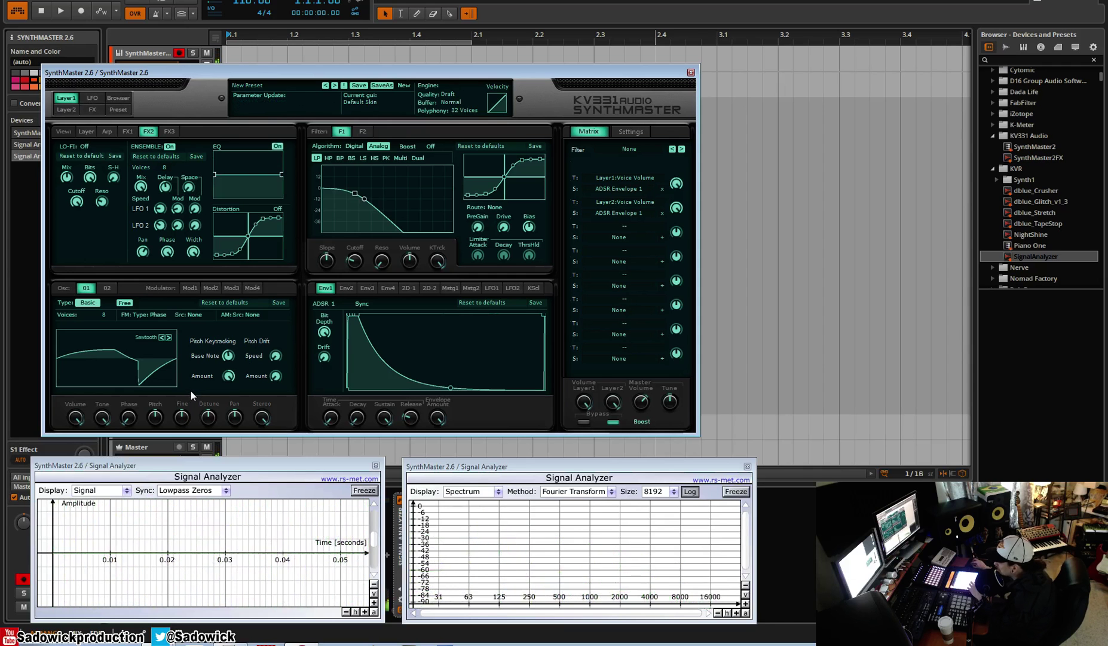
{"action": "left_click", "coordinate": [102, 315]}
{"action": "left_click", "coordinate": [125, 336]}
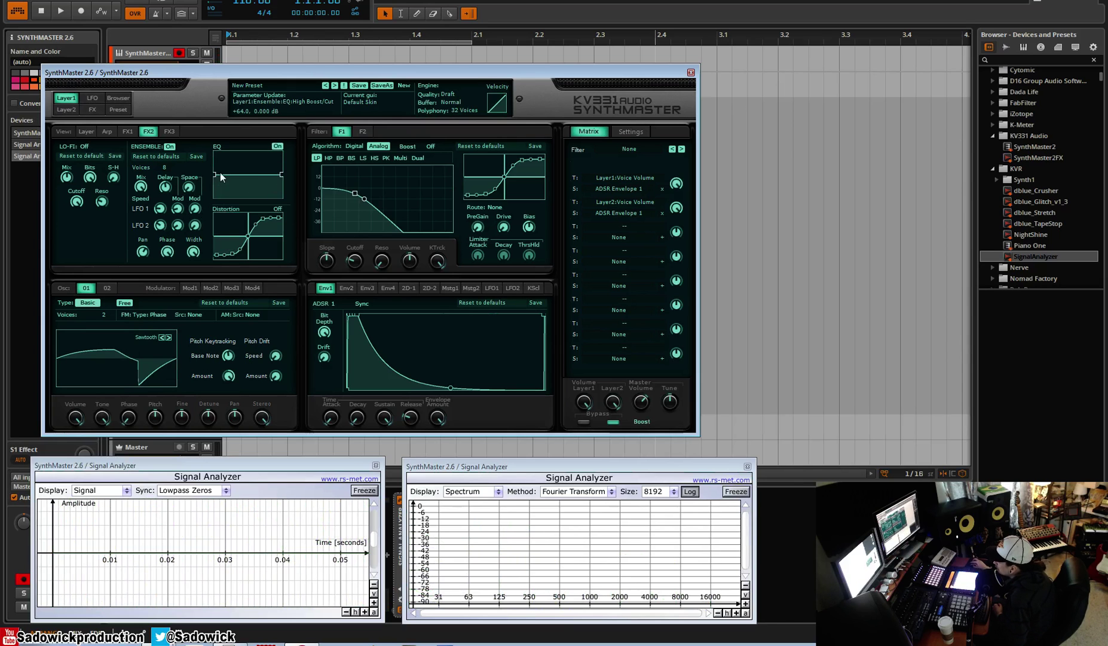
Reshape the low end of the ensemble's EQ curve by shifting its low node to a higher frequency with a cut.
{"action": "left_click_drag", "start_coordinate": [214, 173], "coordinate": [255, 178]}
{"action": "left_click", "coordinate": [277, 145]}
{"action": "left_click", "coordinate": [277, 145]}
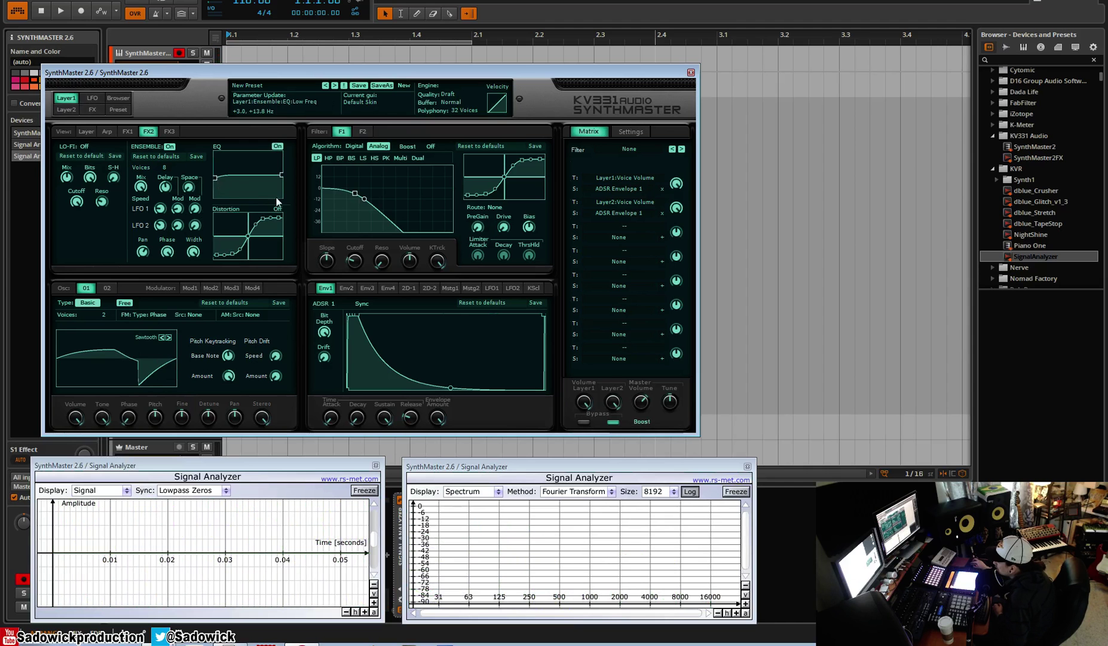
{"action": "left_click_drag", "start_coordinate": [216, 178], "coordinate": [225, 207]}
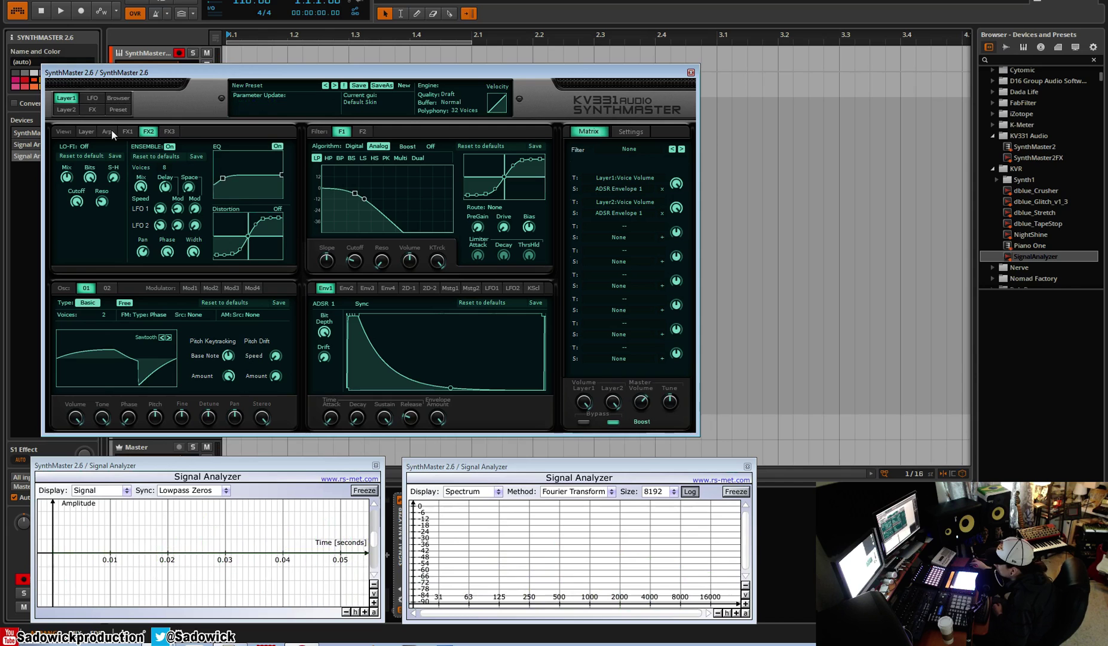
Turn off the Ensemble effect and show Layer 1's phaser settings in the FX3 view.
{"action": "left_click", "coordinate": [168, 146]}
{"action": "left_click", "coordinate": [168, 131]}
{"action": "left_click", "coordinate": [154, 132]}
{"action": "left_click", "coordinate": [168, 131]}
Enable Layer 1's phaser with Sync switched on.
{"action": "left_click", "coordinate": [111, 147]}
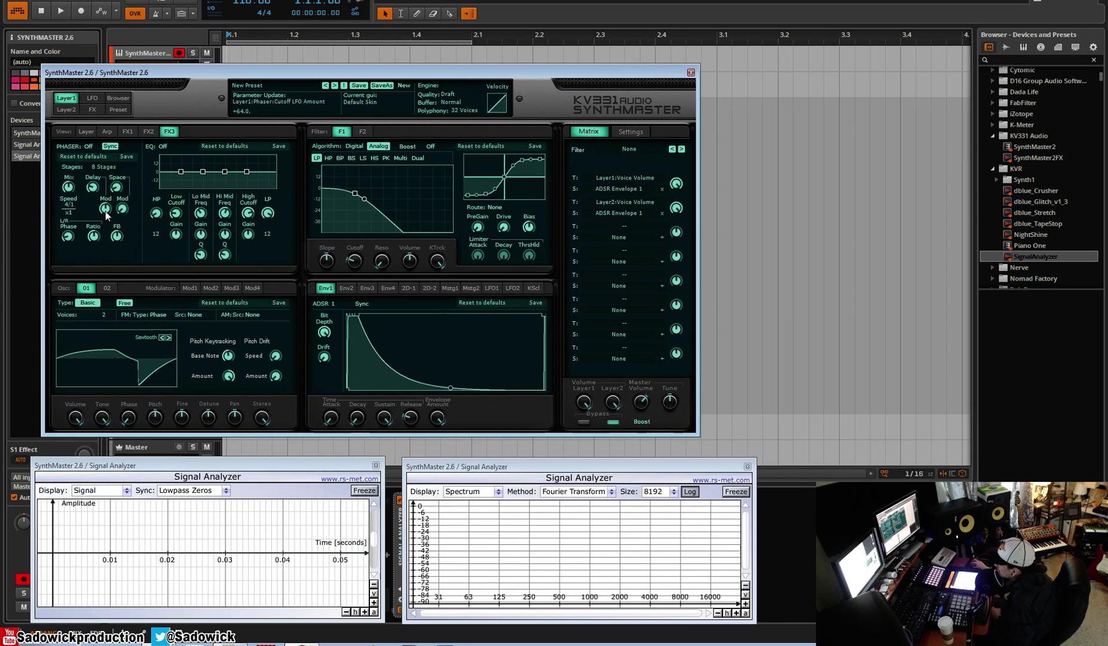
{"action": "left_click", "coordinate": [69, 204]}
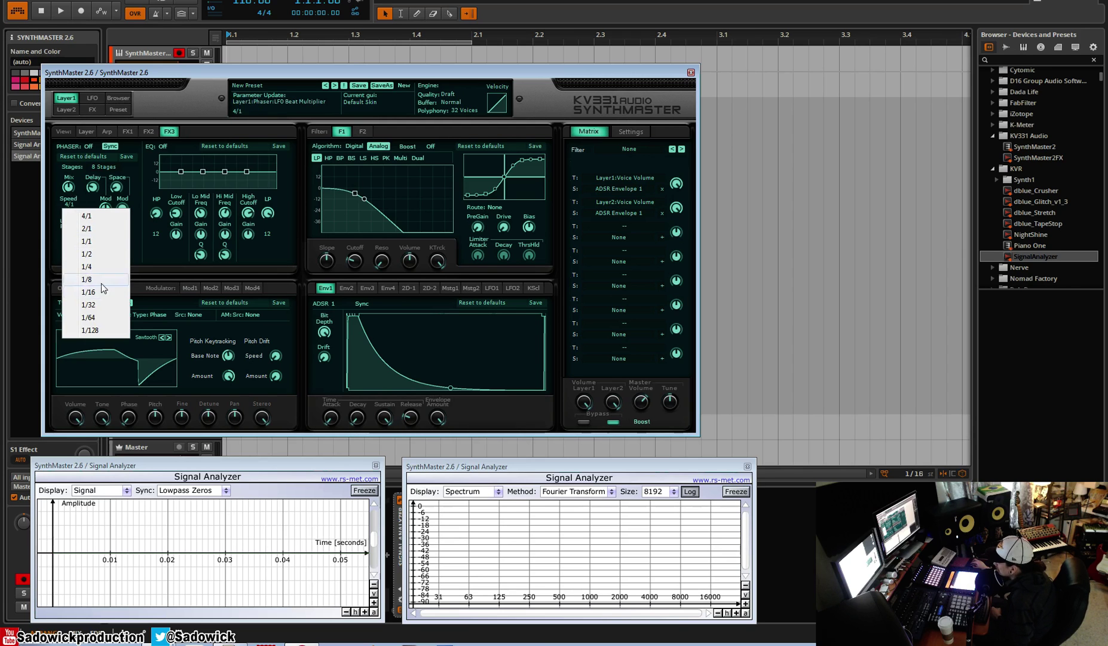
{"action": "left_click", "coordinate": [85, 191]}
{"action": "left_click", "coordinate": [88, 146]}
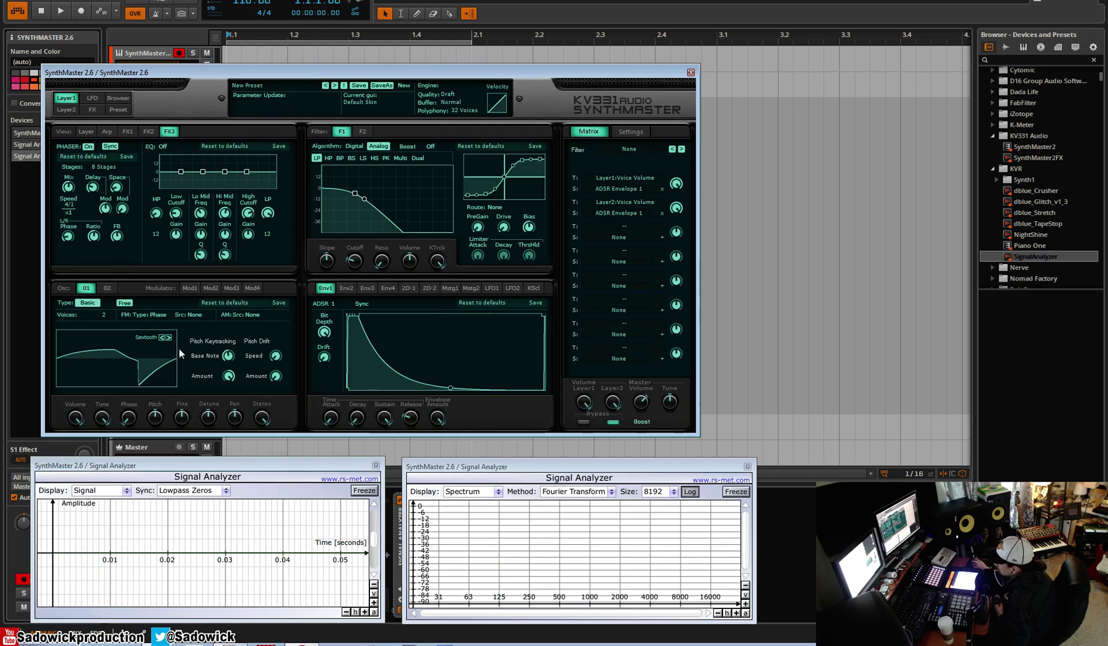
Set the phaser's number of stages to 16 Stages.
{"action": "left_click", "coordinate": [101, 167]}
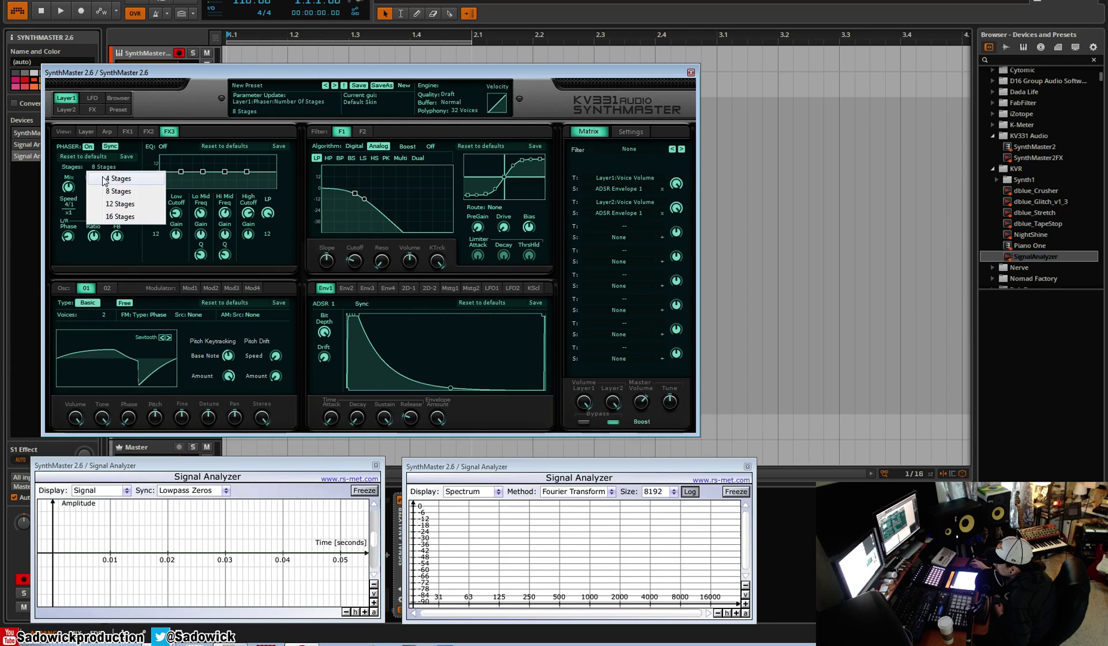
{"action": "left_click", "coordinate": [113, 216]}
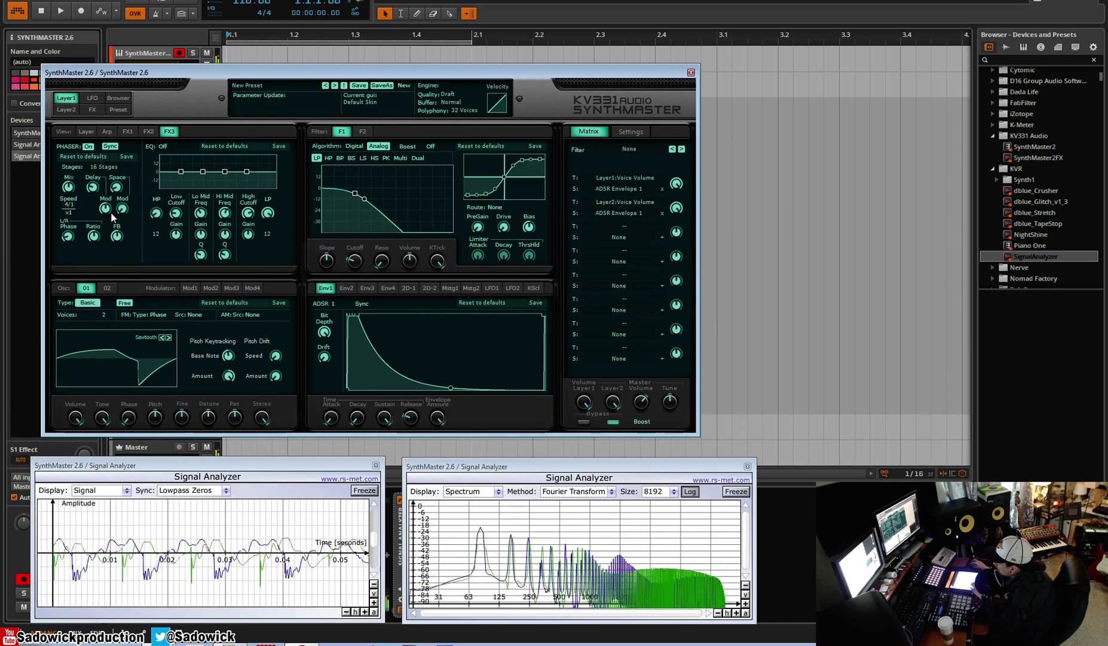
{"action": "left_click", "coordinate": [103, 167]}
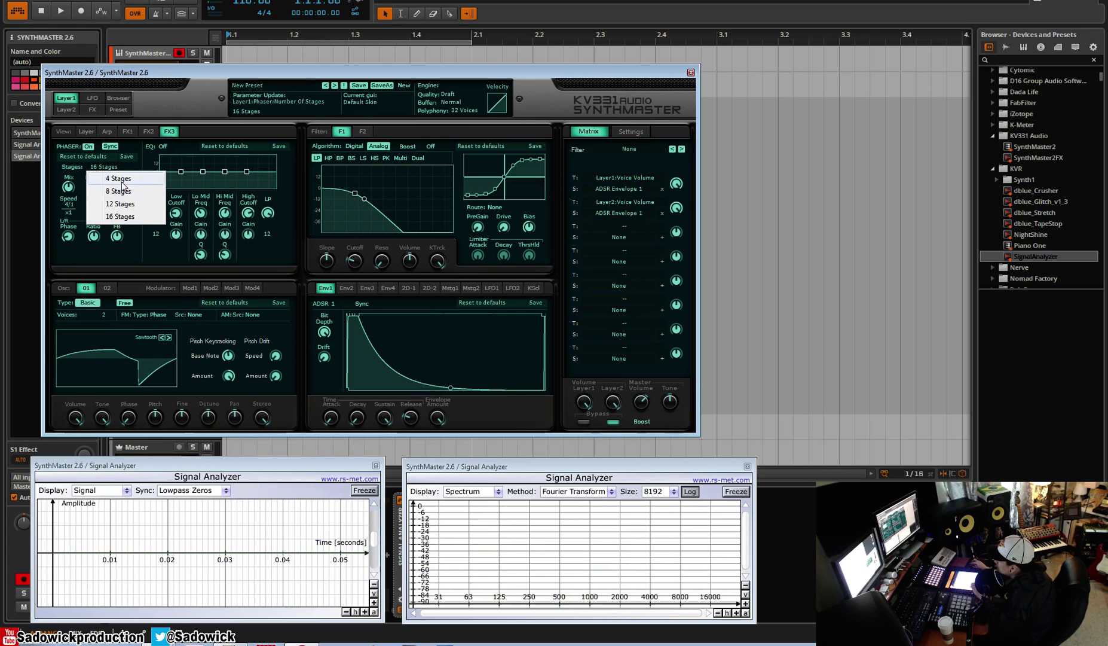
{"action": "left_click", "coordinate": [124, 255]}
Adjust the phaser's mix and choose 4/1 as its speed.
{"action": "mouse_move", "coordinate": [68, 179]}
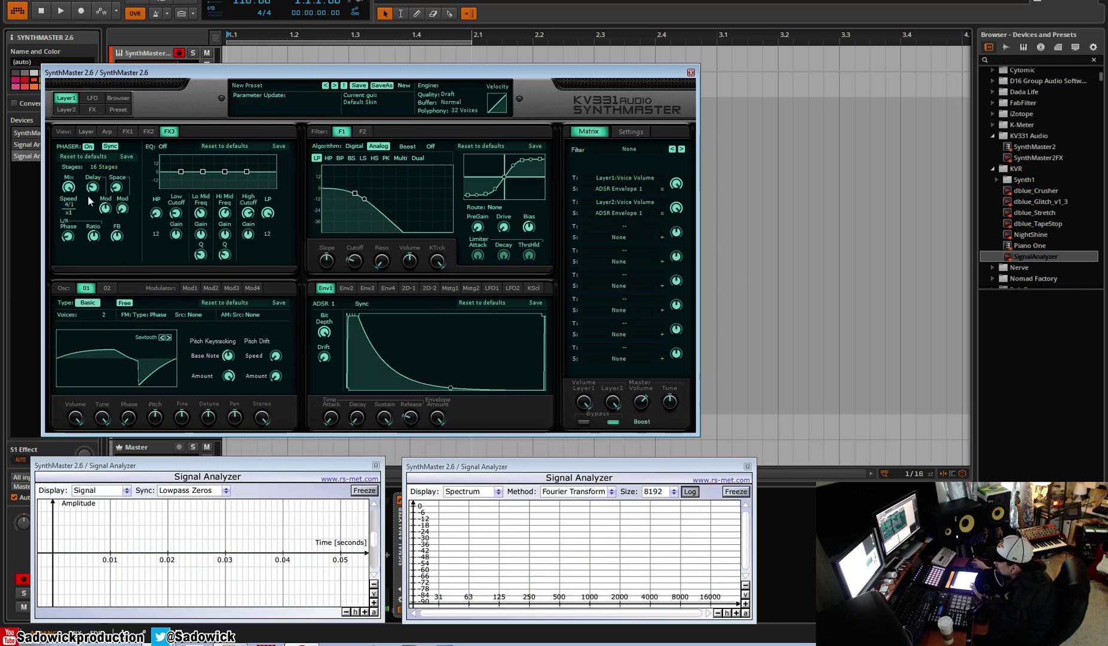
{"action": "left_click_drag", "start_coordinate": [69, 186], "coordinate": [63, 288]}
{"action": "left_click", "coordinate": [69, 205]}
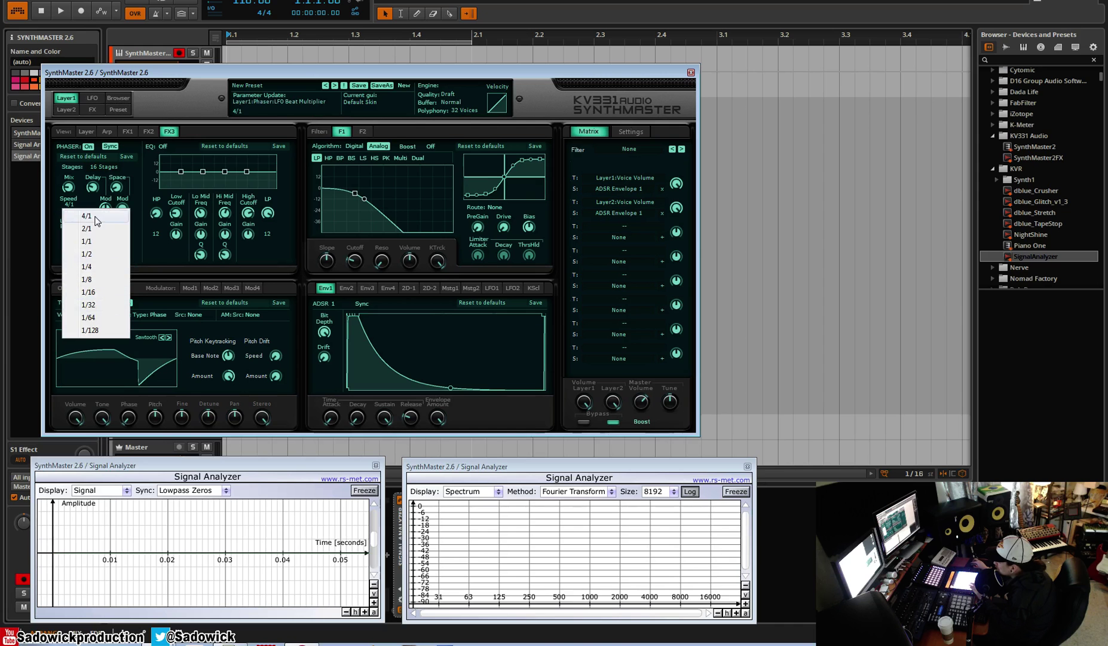
{"action": "left_click", "coordinate": [89, 216]}
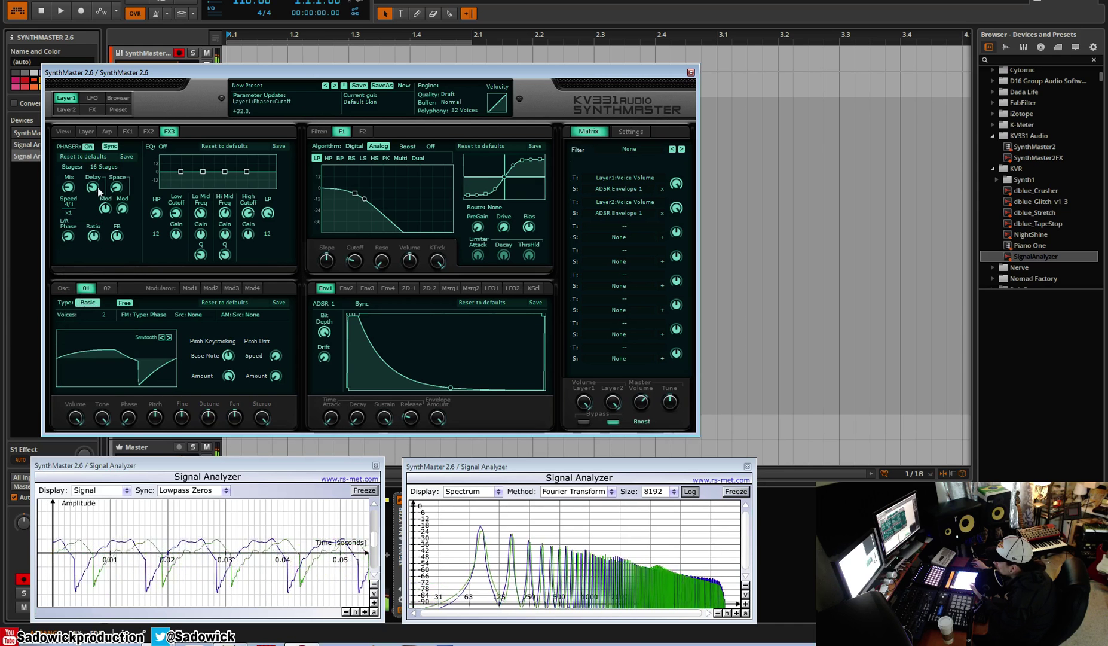
Adjust the modulation and feedback amounts of Layer 1's phaser.
{"action": "mouse_move", "coordinate": [123, 208]}
{"action": "left_mouse_down"}
{"action": "mouse_move", "coordinate": [124, 218]}
{"action": "mouse_move", "coordinate": [129, 200]}
{"action": "left_mouse_up"}
{"action": "left_click", "coordinate": [119, 236]}
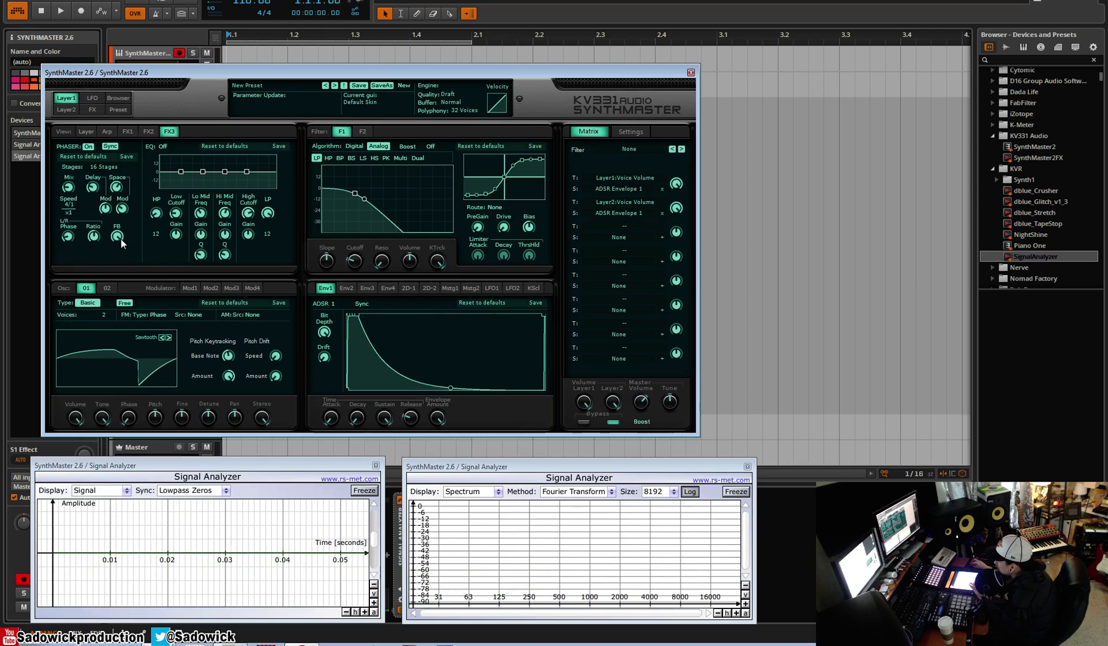
{"action": "left_click_drag", "start_coordinate": [118, 238], "coordinate": [120, 293]}
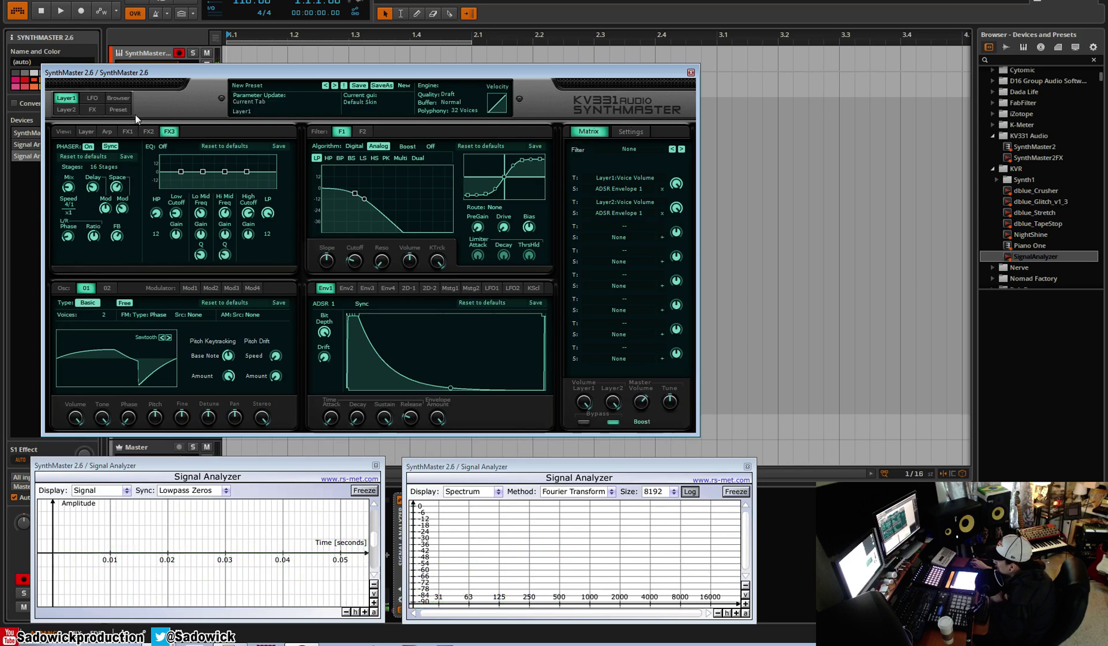
Turn on Layer 1's Ensemble effect in the FX2 view and set its voices to 2.
{"action": "left_click", "coordinate": [149, 131]}
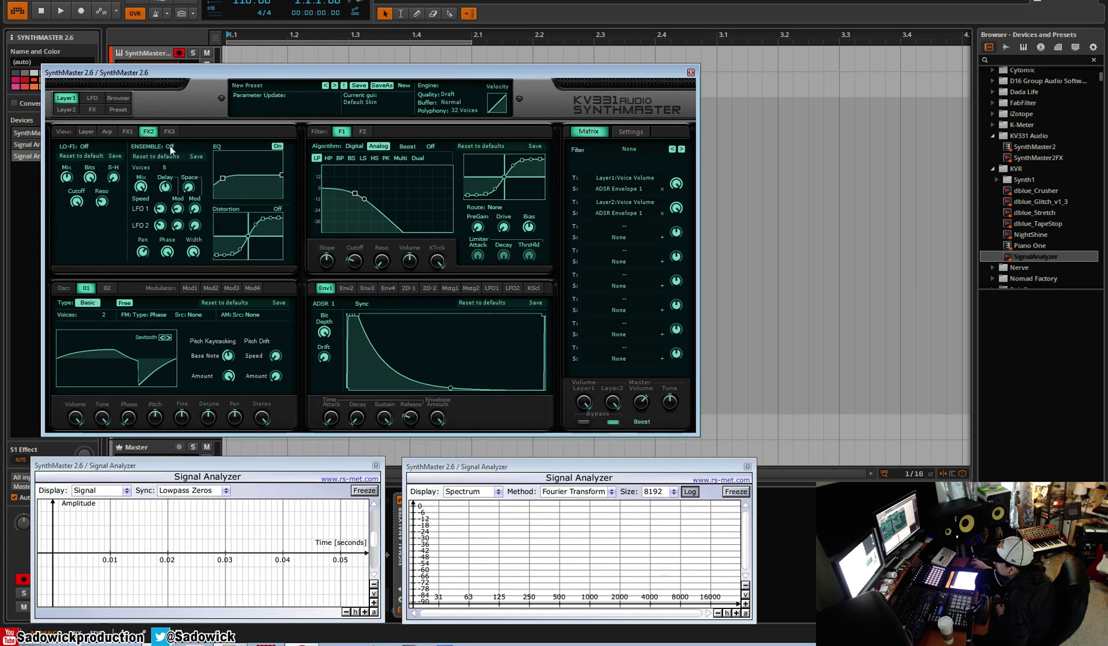
{"action": "left_click", "coordinate": [170, 146]}
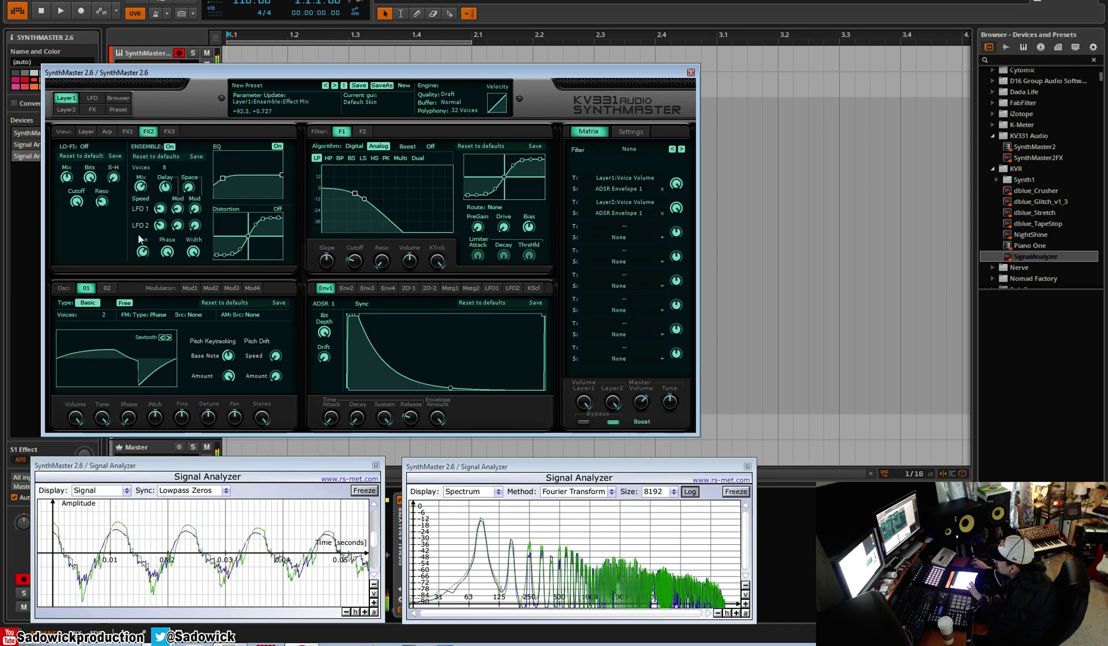
{"action": "left_click", "coordinate": [165, 167]}
{"action": "left_click", "coordinate": [171, 187]}
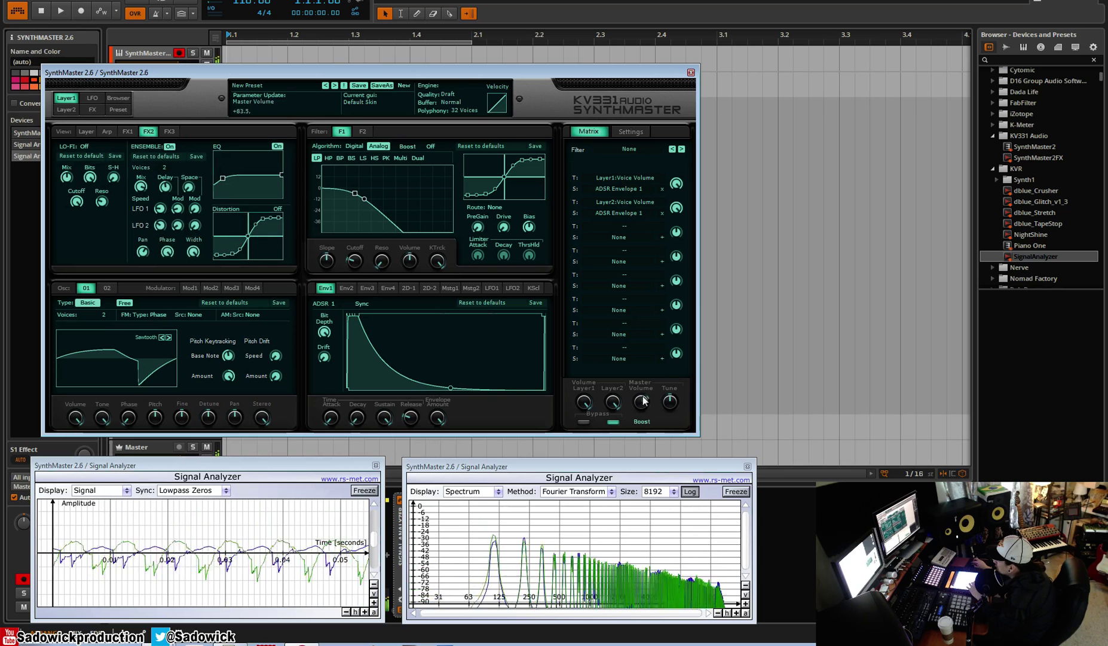
Set Layer 1's oscillator 1 to 8 voices and adjust its detune.
{"action": "left_click", "coordinate": [98, 313]}
{"action": "left_click", "coordinate": [110, 314]}
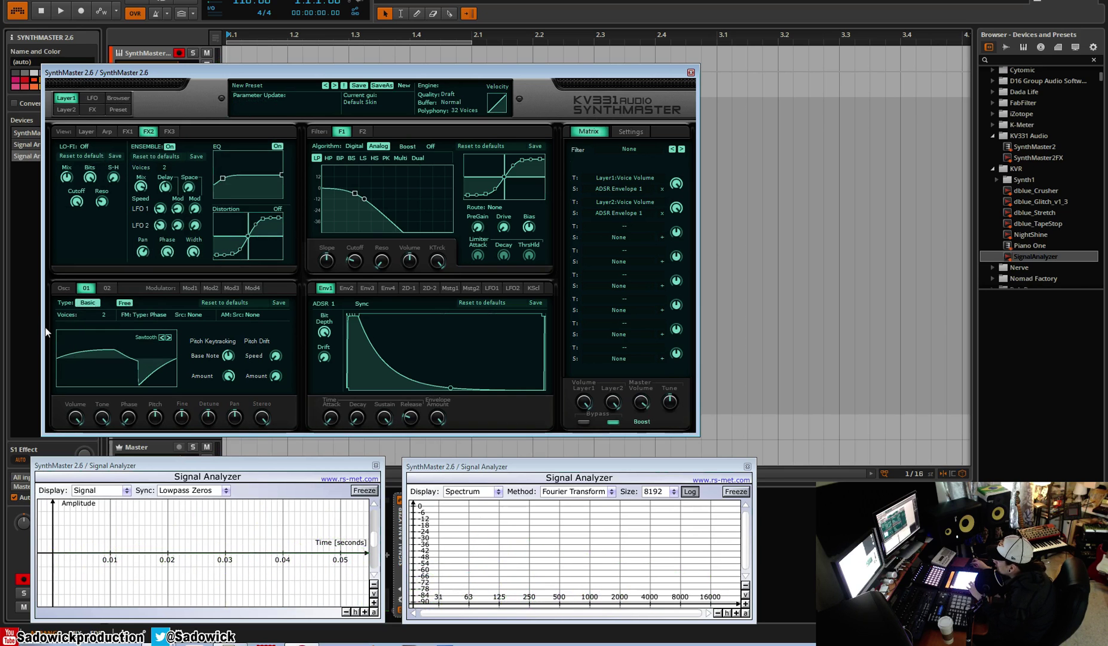
{"action": "left_click", "coordinate": [111, 316]}
{"action": "left_click", "coordinate": [131, 416]}
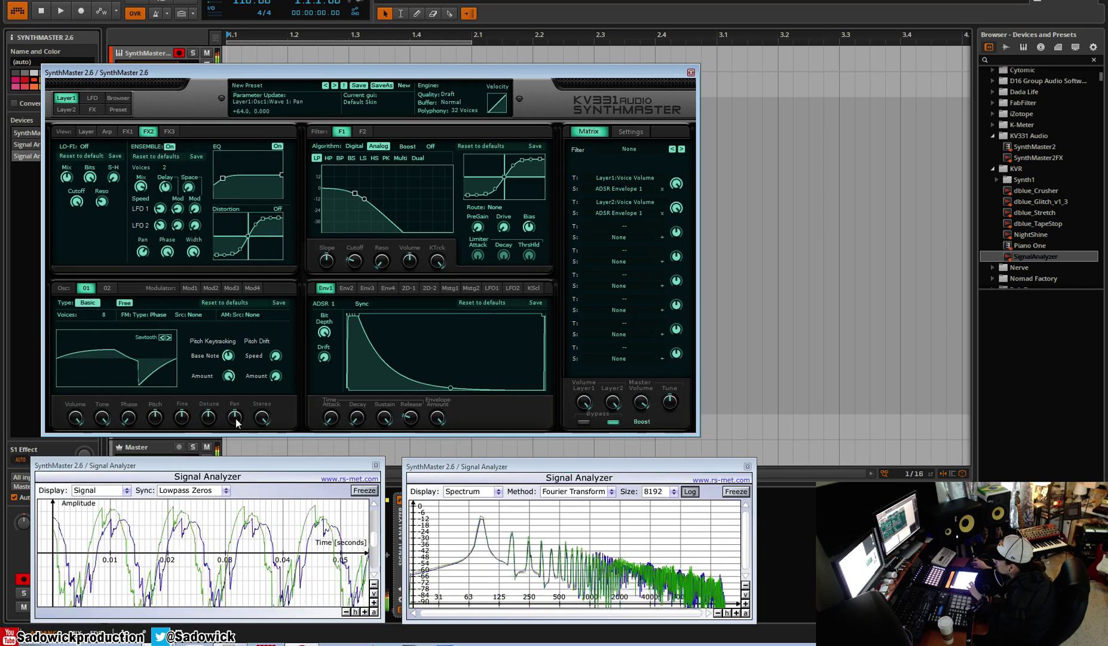
{"action": "mouse_move", "coordinate": [212, 418]}
{"action": "left_mouse_down"}
{"action": "mouse_move", "coordinate": [215, 394]}
{"action": "mouse_move", "coordinate": [217, 435]}
{"action": "left_mouse_up"}
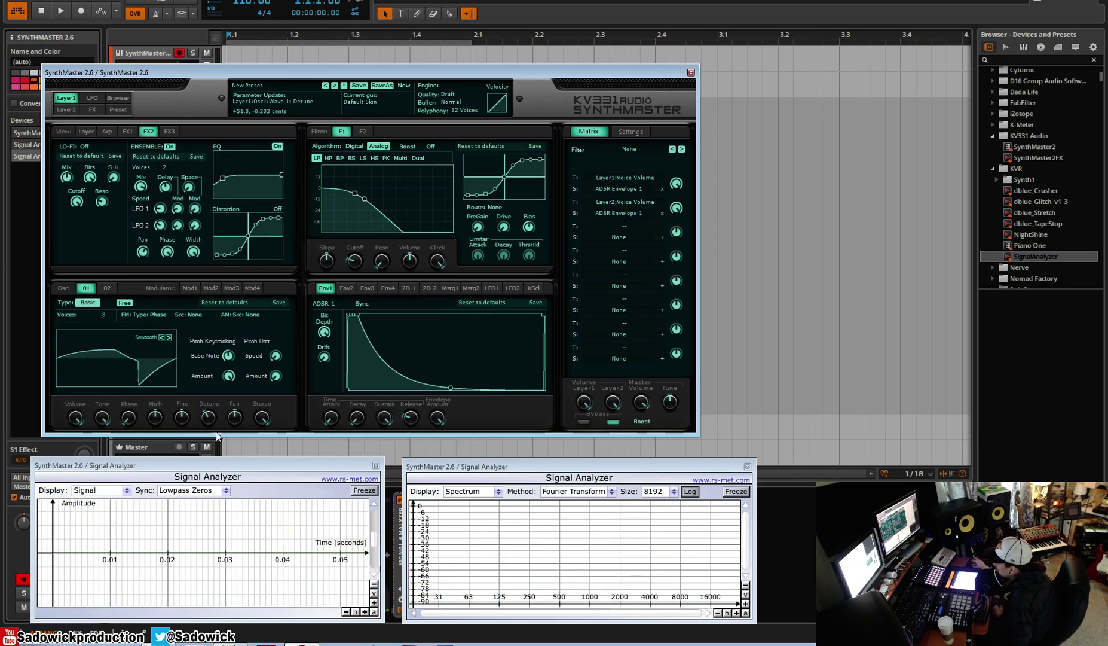
{"action": "left_click", "coordinate": [323, 356]}
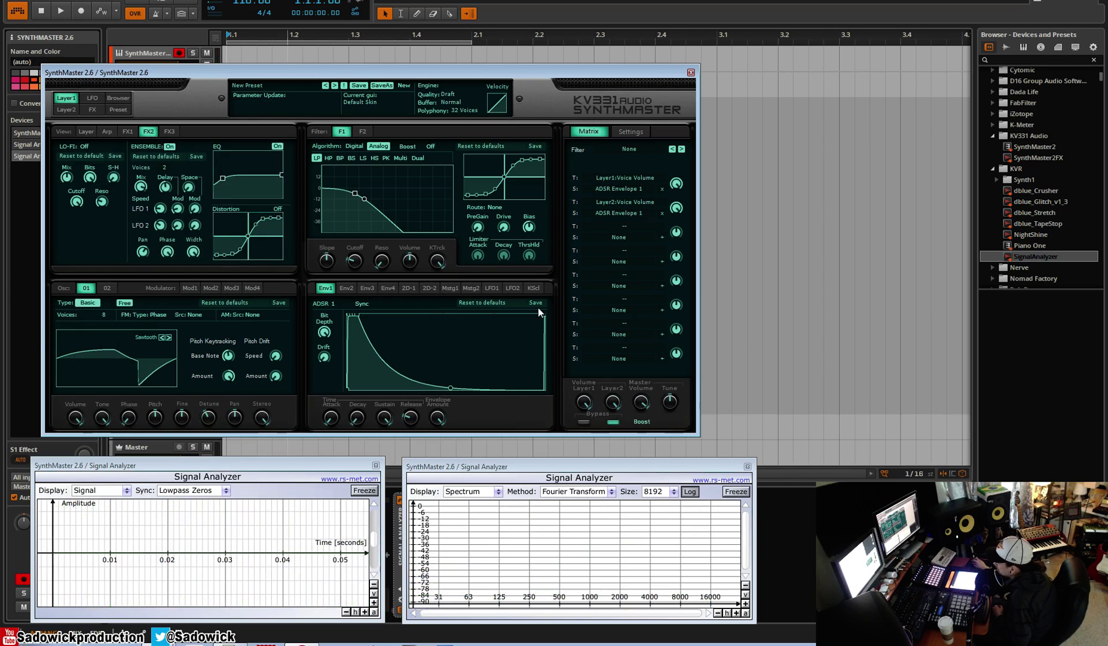
Look at Layer 1's arpeggiator view and bring up its Layer view with the voicing and routing settings.
{"action": "left_click", "coordinate": [89, 130]}
{"action": "left_click", "coordinate": [101, 131]}
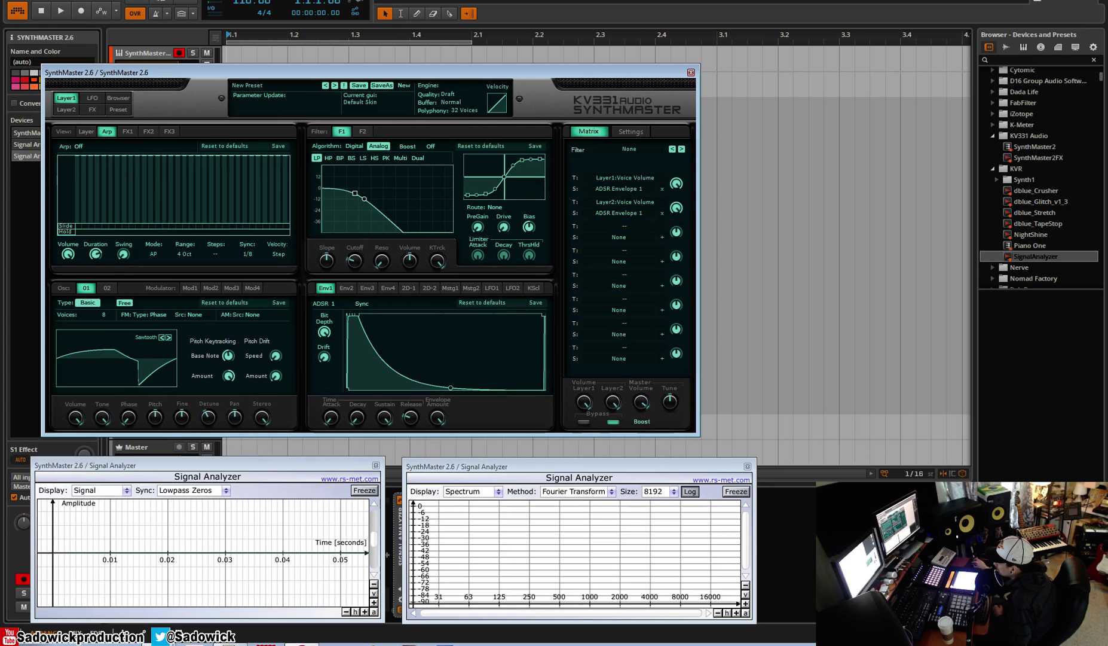
{"action": "left_click", "coordinate": [84, 132]}
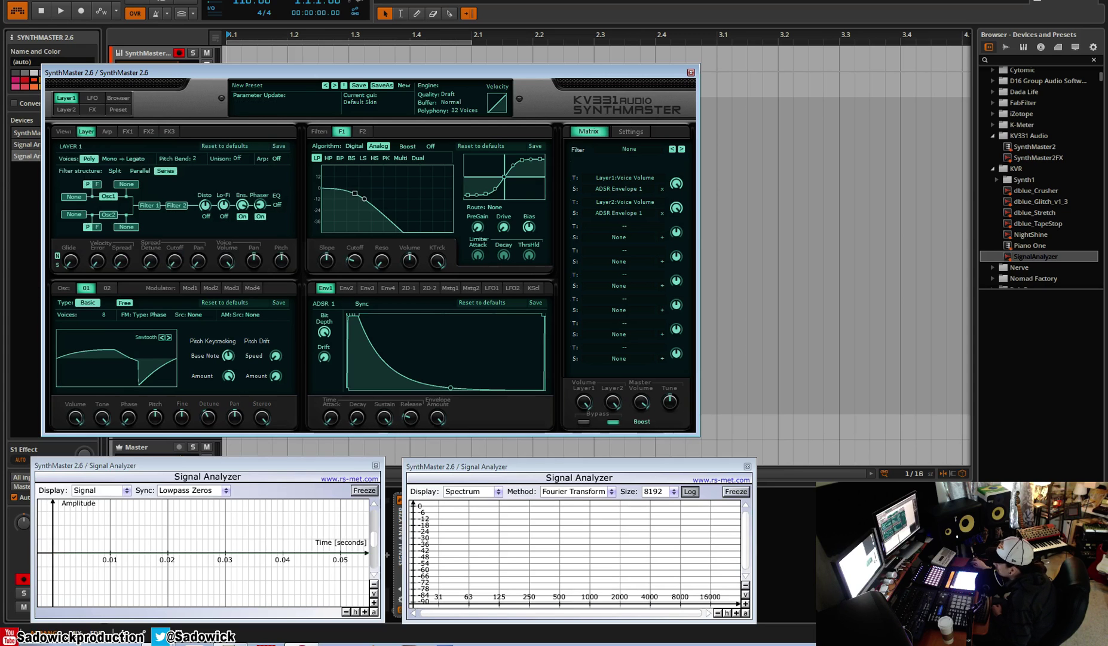